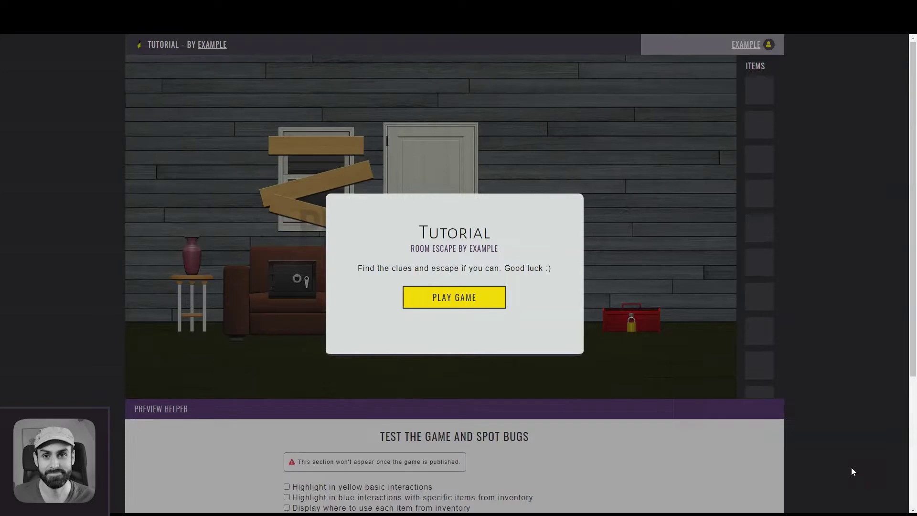
# Play the sample room: take the magnet from the bookcase cabinet and use it on the vase
pyautogui.click(467, 293)
pyautogui.click(535, 293)
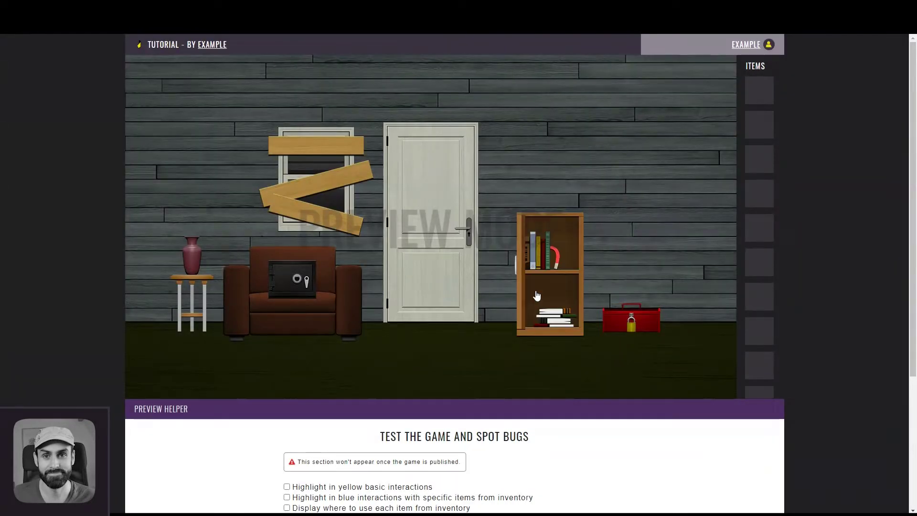
pyautogui.click(558, 263)
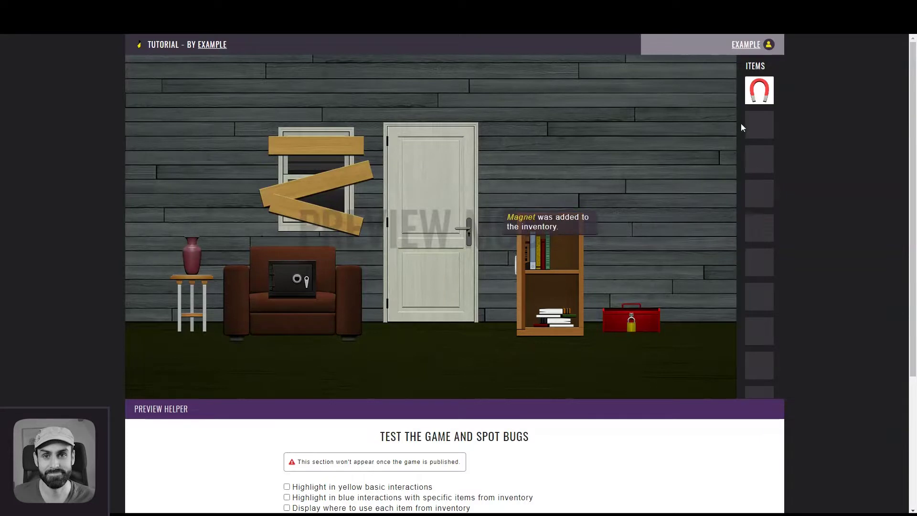
pyautogui.click(753, 102)
pyautogui.click(193, 232)
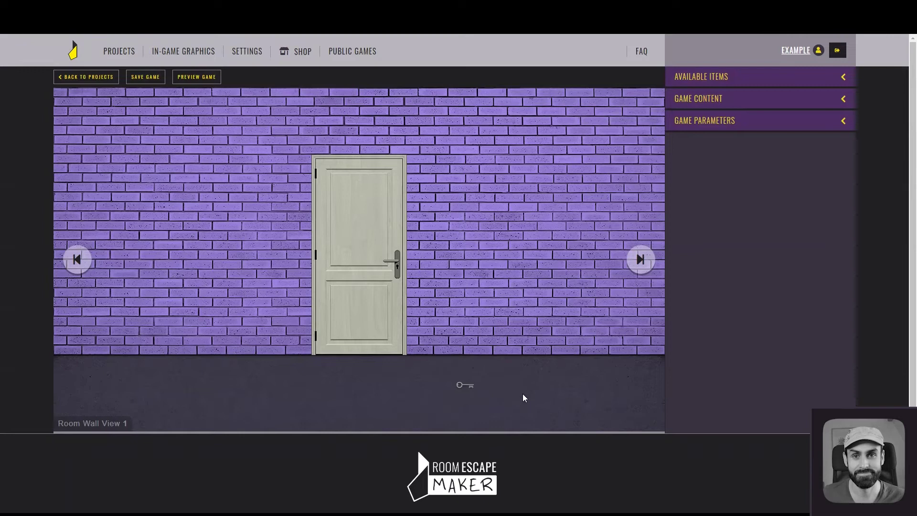
pyautogui.click(465, 385)
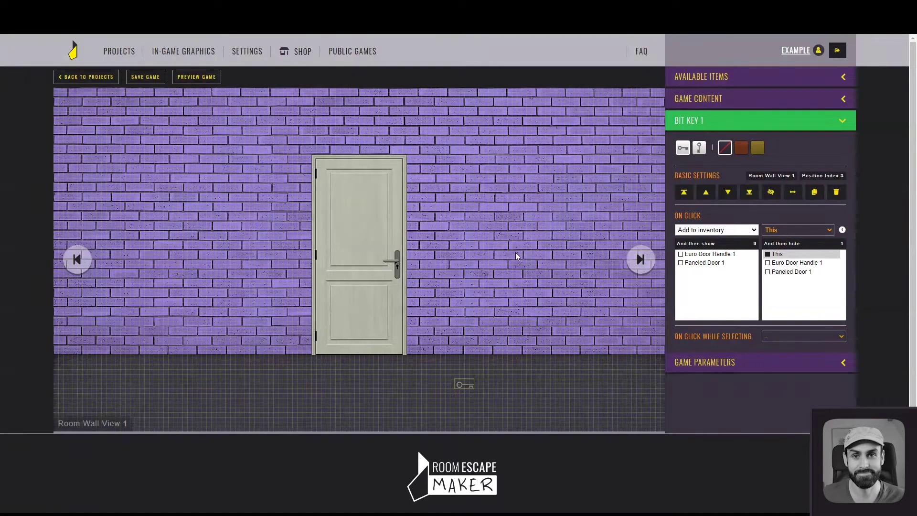
pyautogui.click(351, 319)
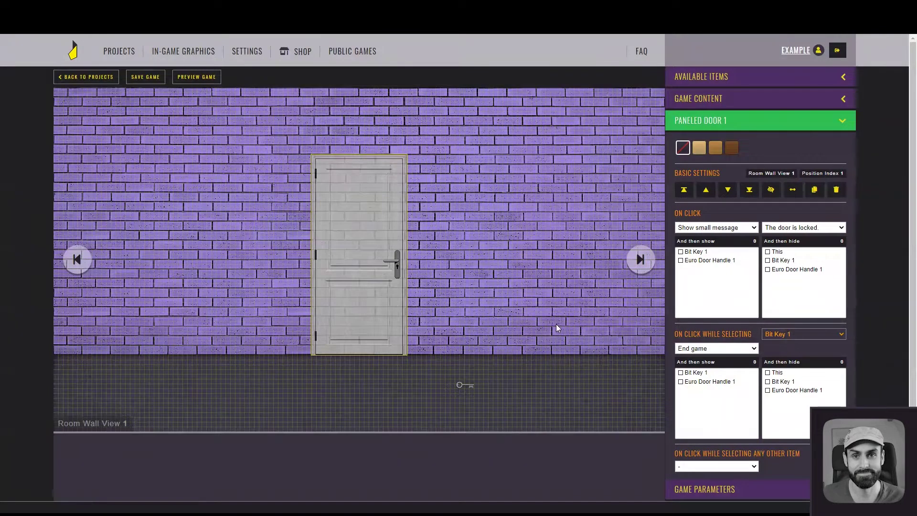
pyautogui.click(533, 319)
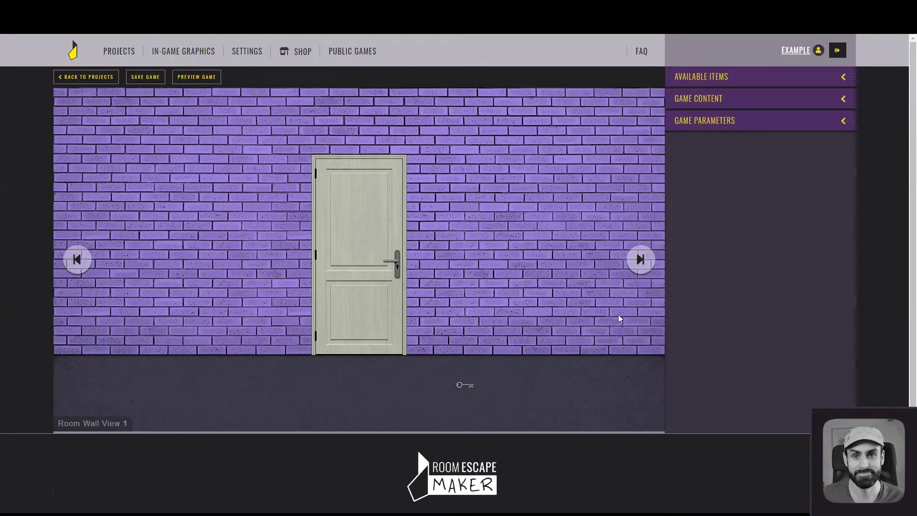
pyautogui.click(642, 268)
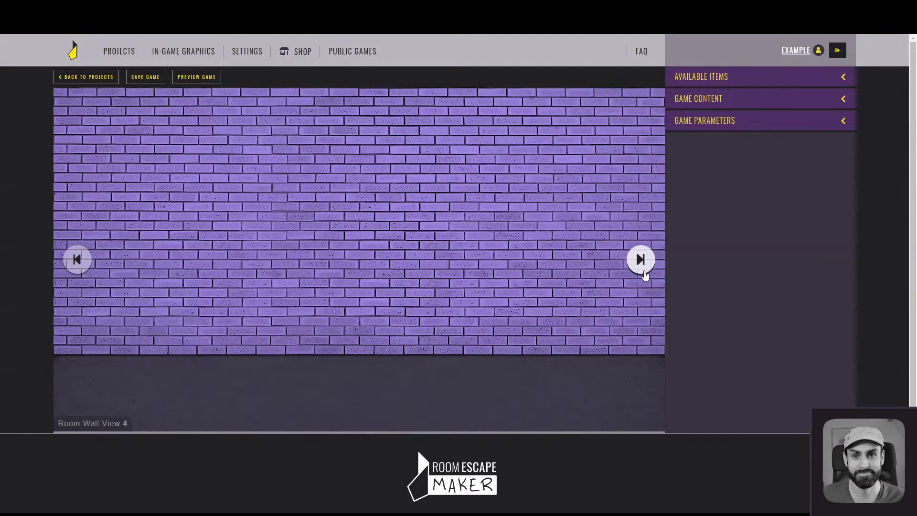
pyautogui.click(642, 267)
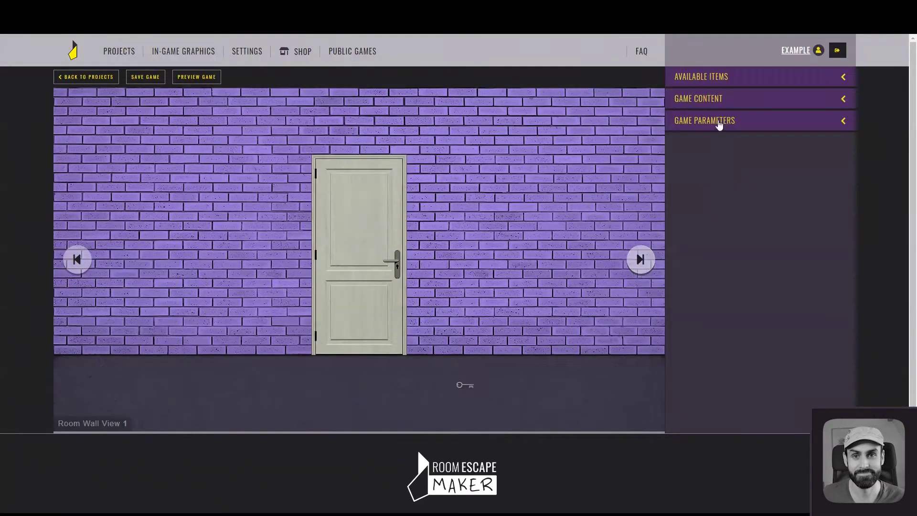
# Add a cushion and a Lawson chair from Available Items, placing the chair beside the door
pyautogui.click(740, 80)
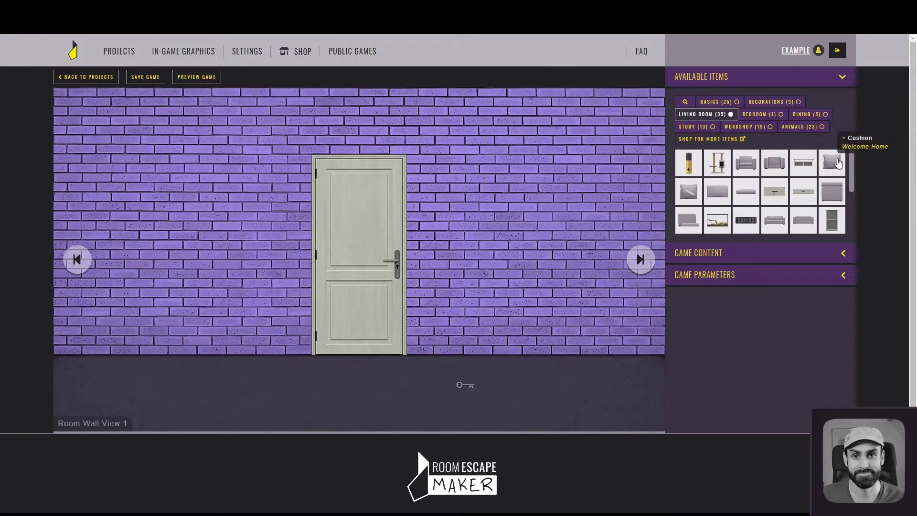
pyautogui.click(838, 164)
pyautogui.moveTo(95, 118); pyautogui.dragTo(267, 208)
pyautogui.click(730, 79)
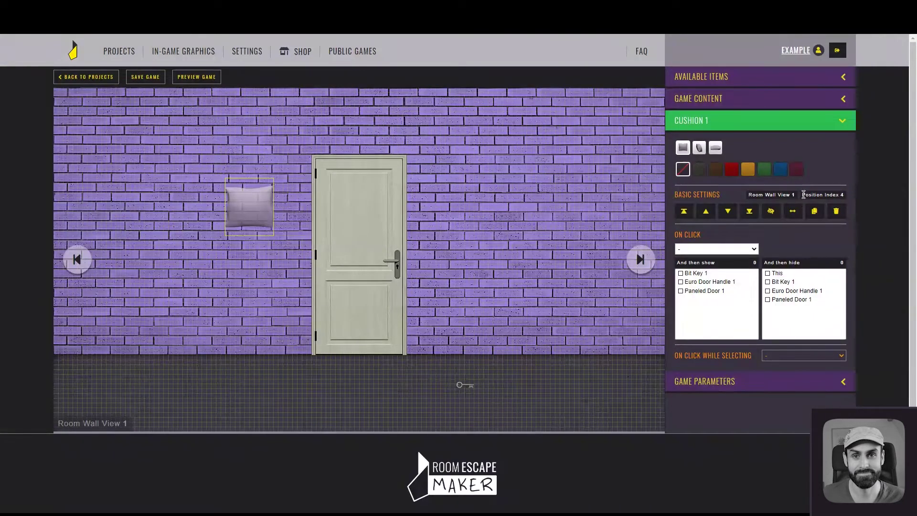
pyautogui.moveTo(804, 194); pyautogui.dragTo(841, 198)
pyautogui.click(737, 80)
pyautogui.click(747, 162)
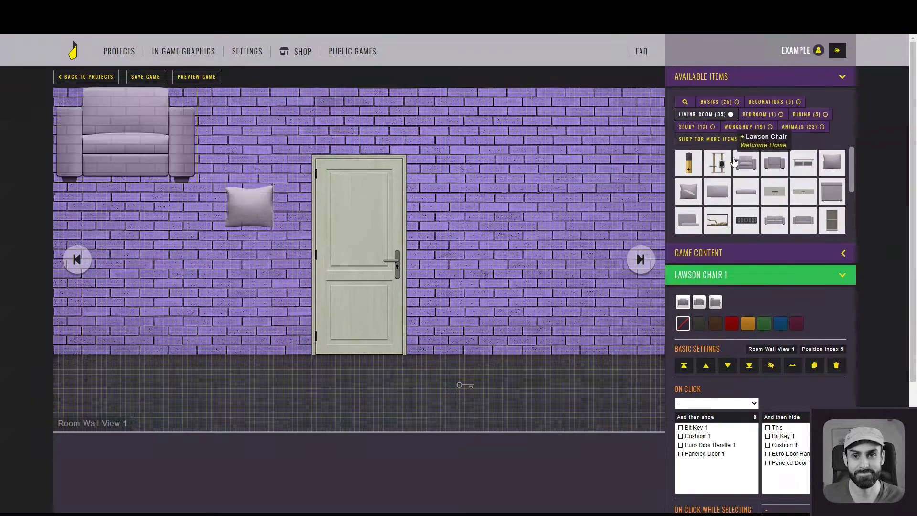
pyautogui.moveTo(131, 138); pyautogui.dragTo(226, 246)
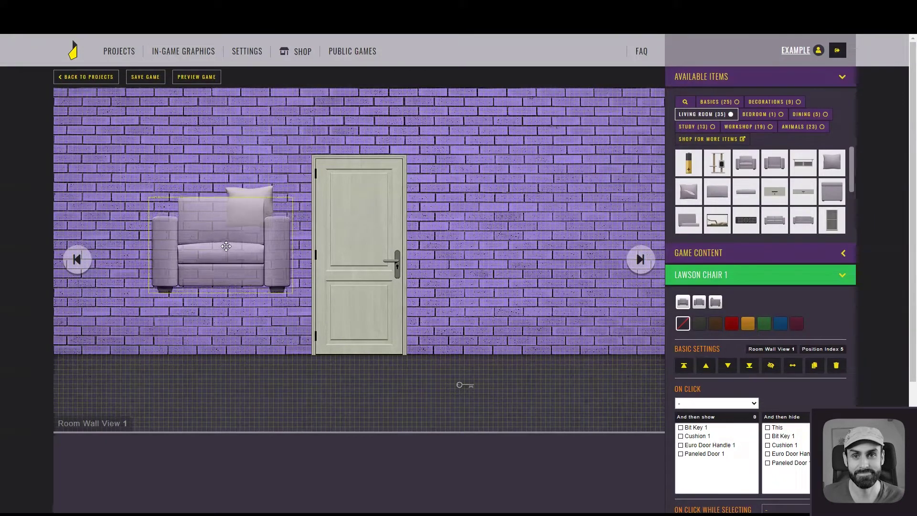
# Bring the cushion forward, flip and duplicate it on the chair, then delete both cushions
pyautogui.click(260, 197)
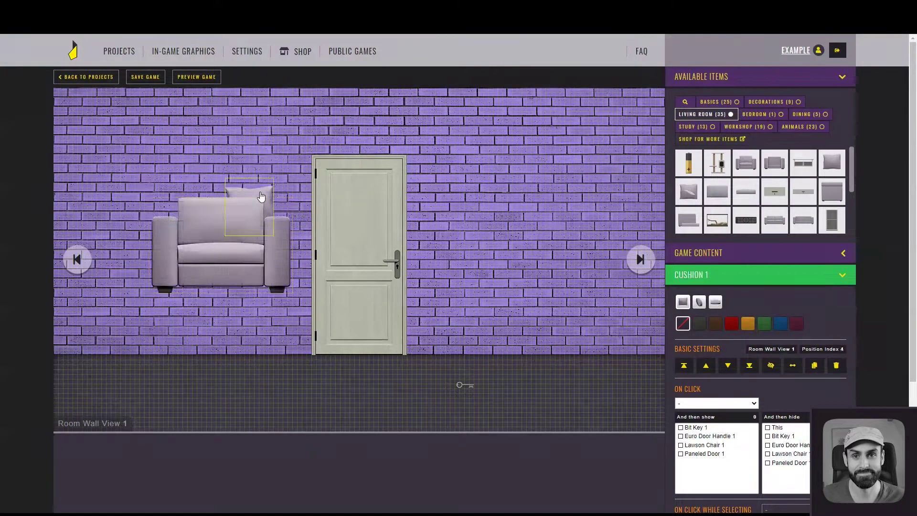
pyautogui.click(730, 79)
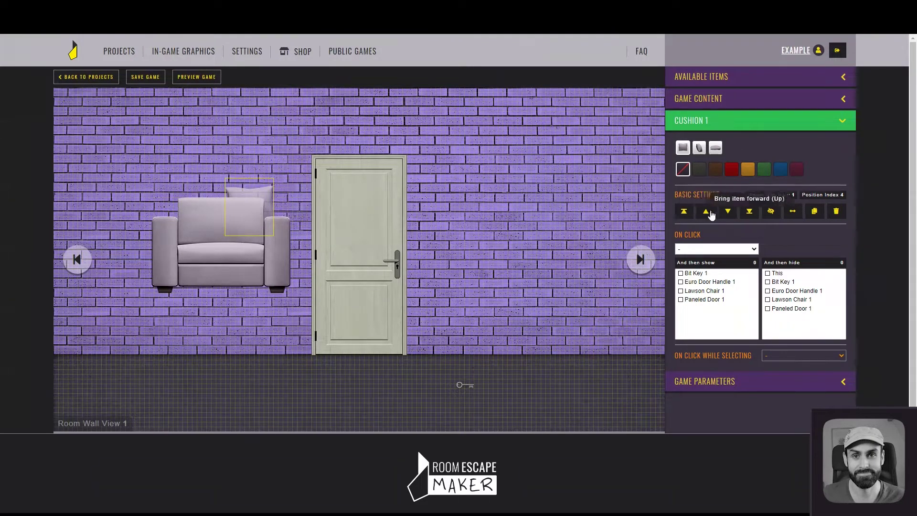
pyautogui.click(684, 212)
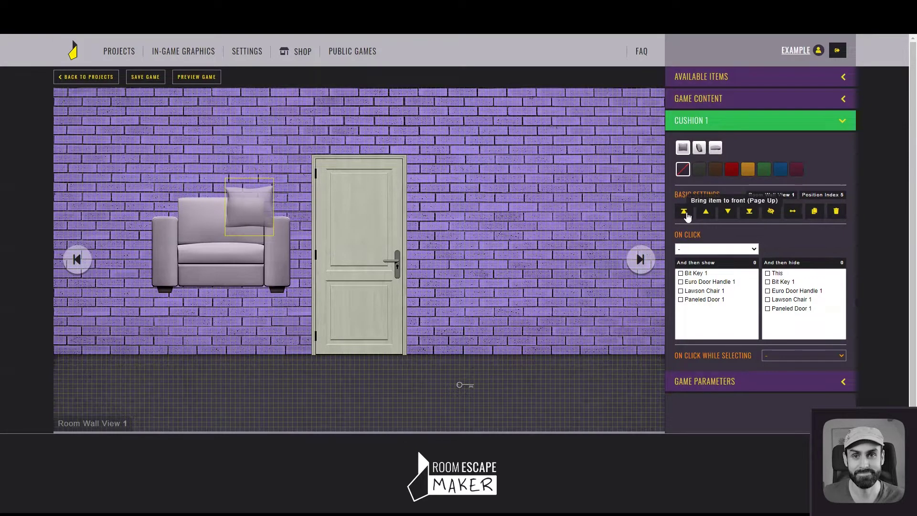
pyautogui.click(793, 213)
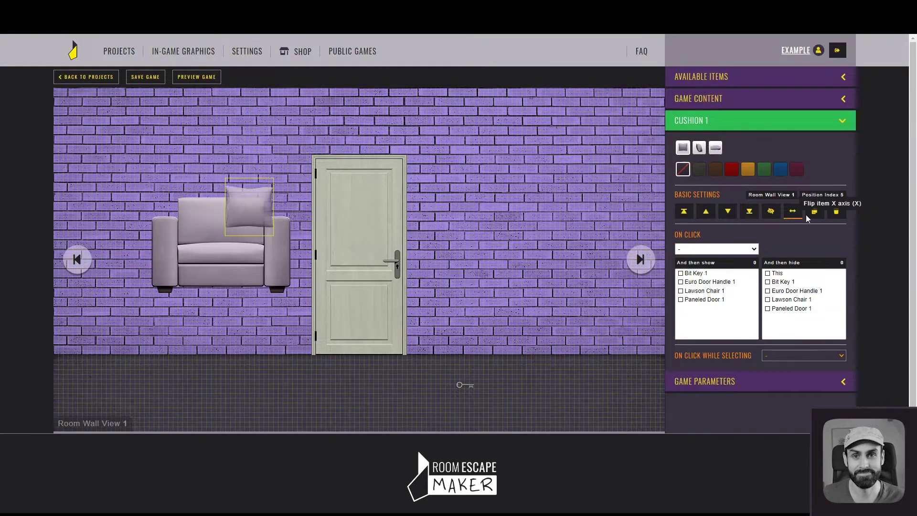
pyautogui.click(822, 214)
pyautogui.moveTo(93, 112); pyautogui.dragTo(235, 185)
pyautogui.click(836, 211)
pyautogui.click(239, 193)
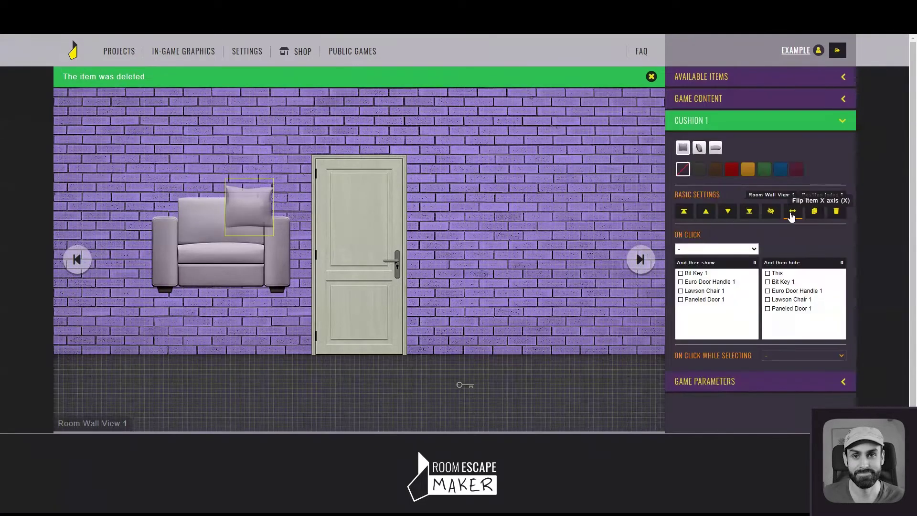
pyautogui.click(836, 211)
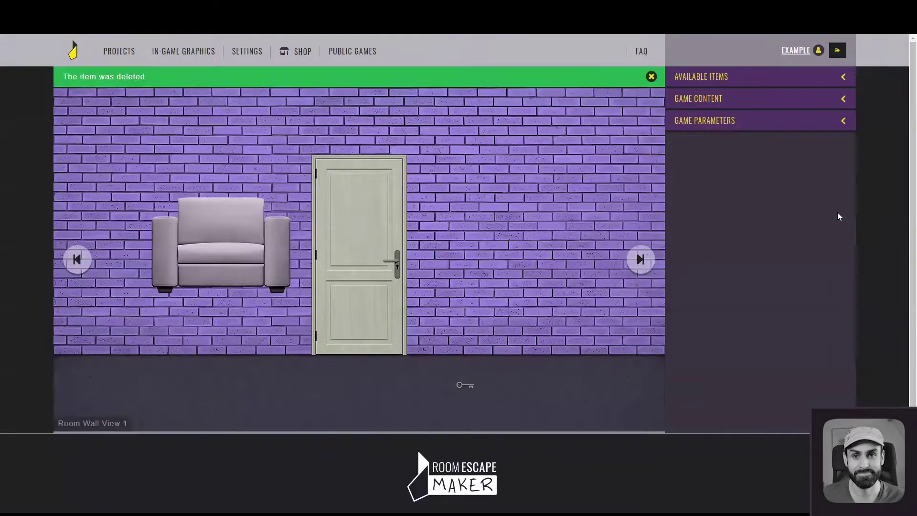
# Select the Lawson chair and test-run the game preview
pyautogui.click(223, 229)
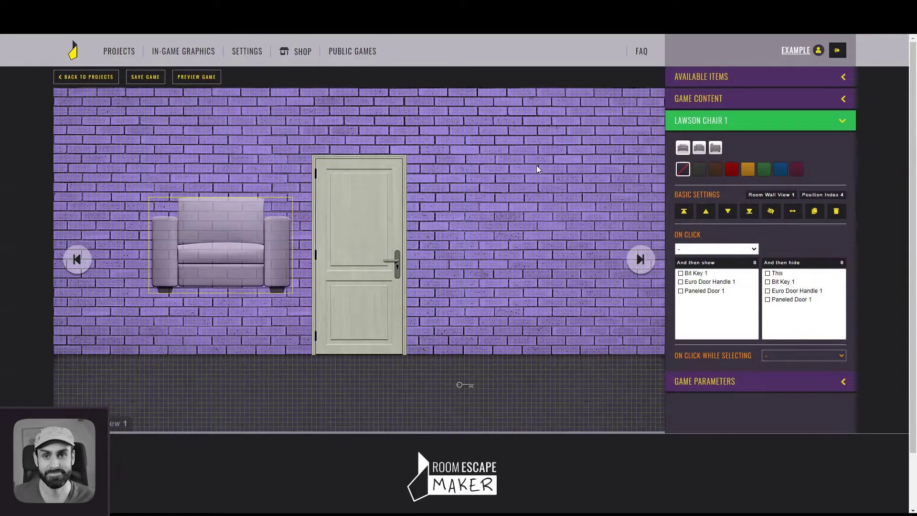
pyautogui.click(207, 79)
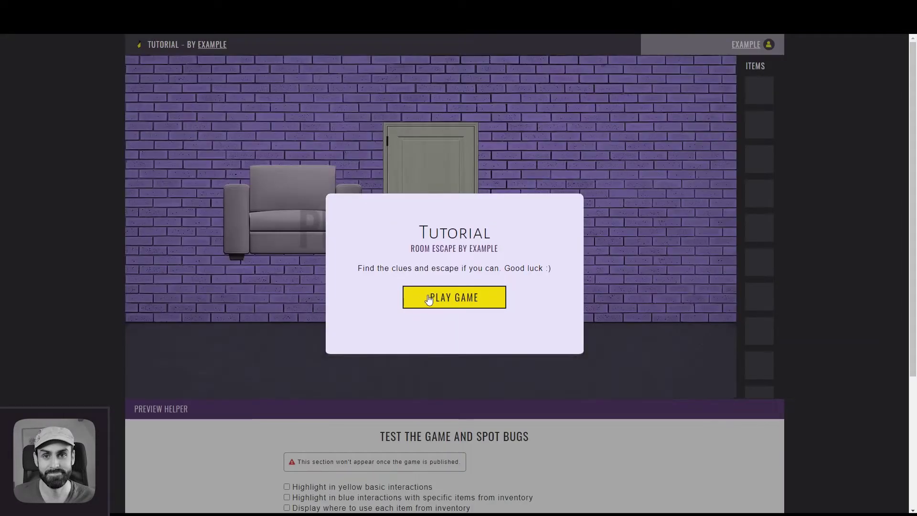
pyautogui.click(427, 298)
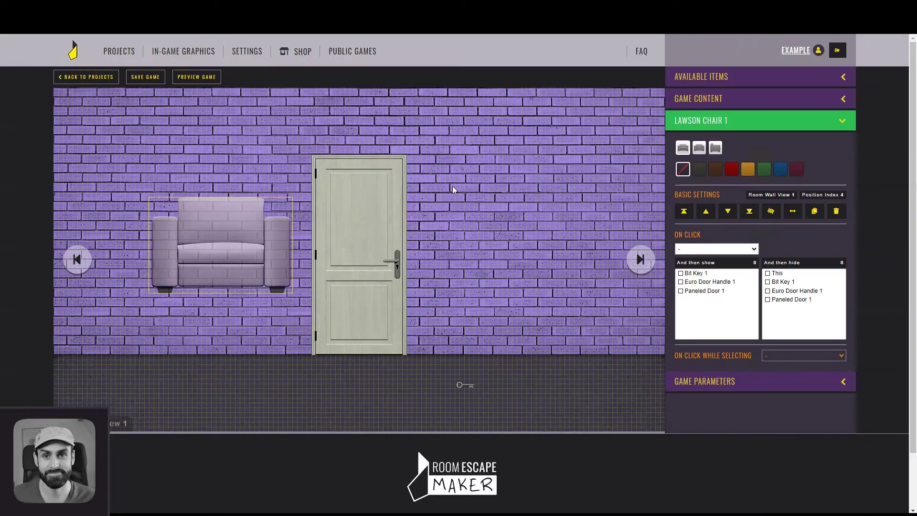
# Set the Lawson chair hidden at game start, save the project, and preview again
pyautogui.click(774, 214)
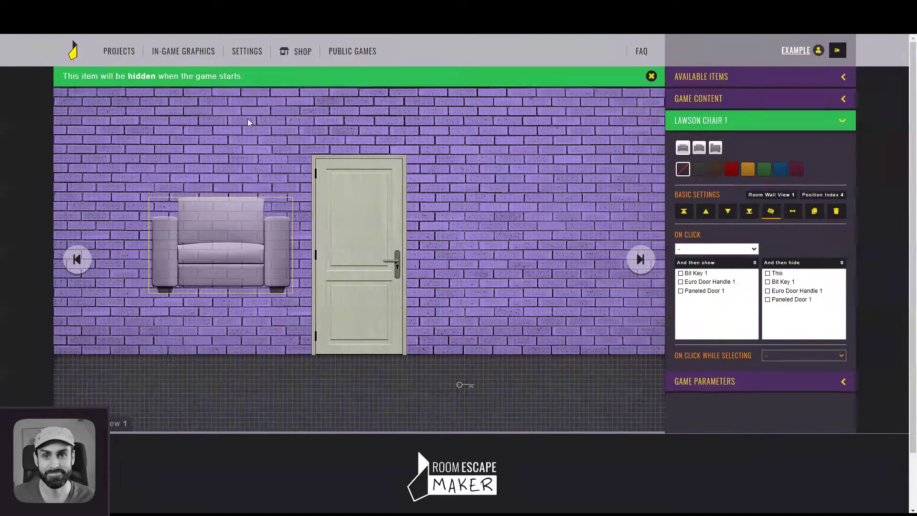
pyautogui.click(154, 77)
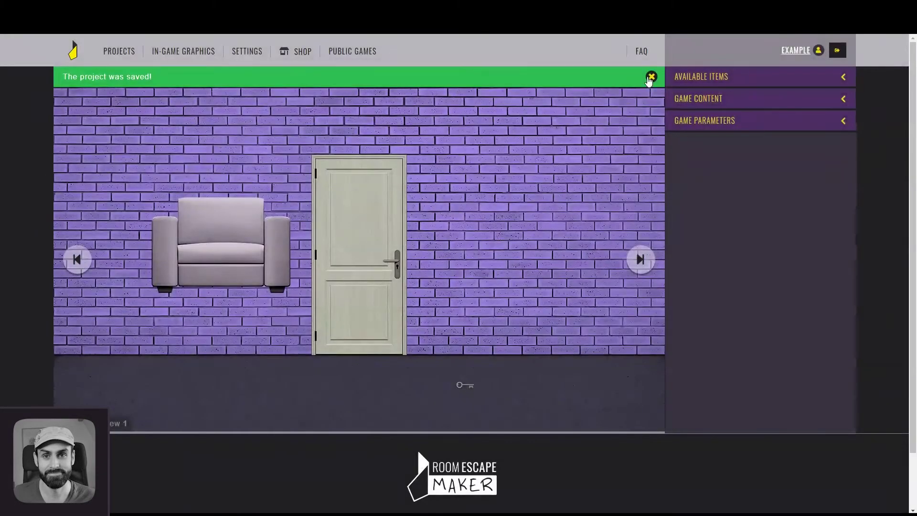
pyautogui.click(649, 80)
pyautogui.click(200, 78)
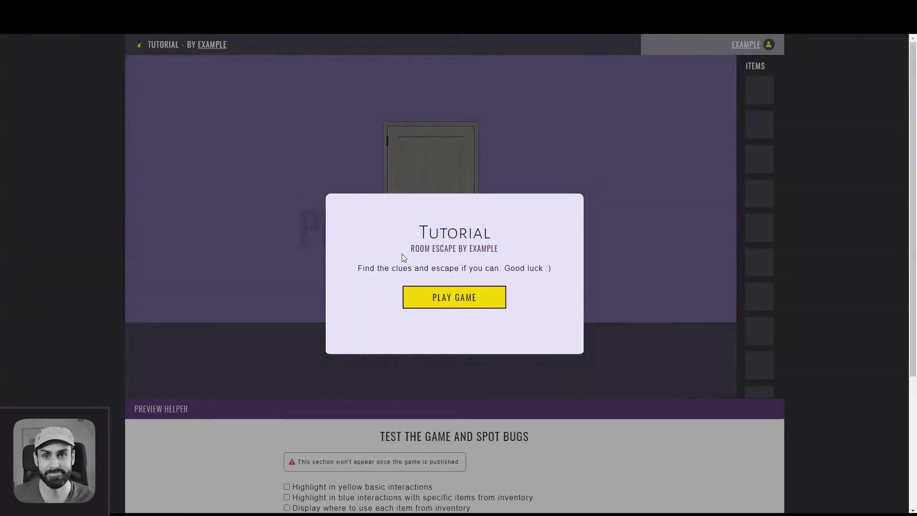
pyautogui.click(346, 181)
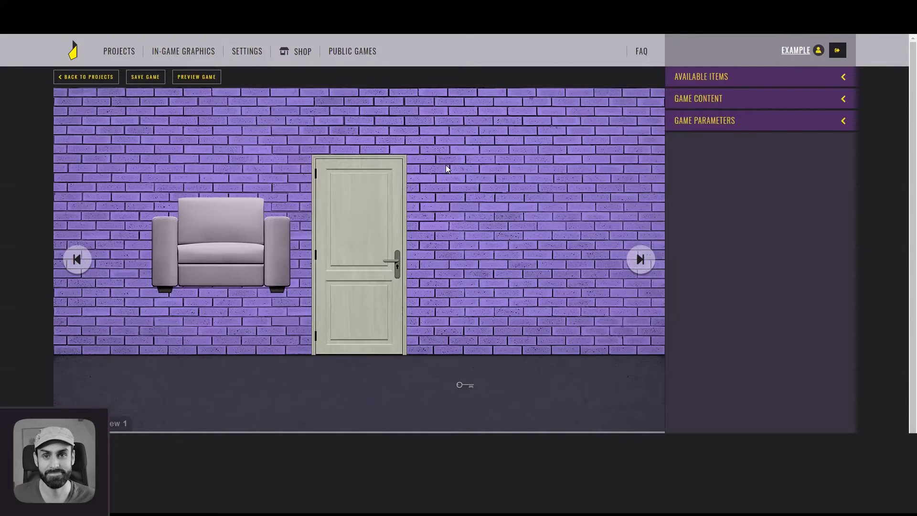
# Try the Lawson chair's variants and colours, settling on a brown, front-facing chair
pyautogui.click(260, 217)
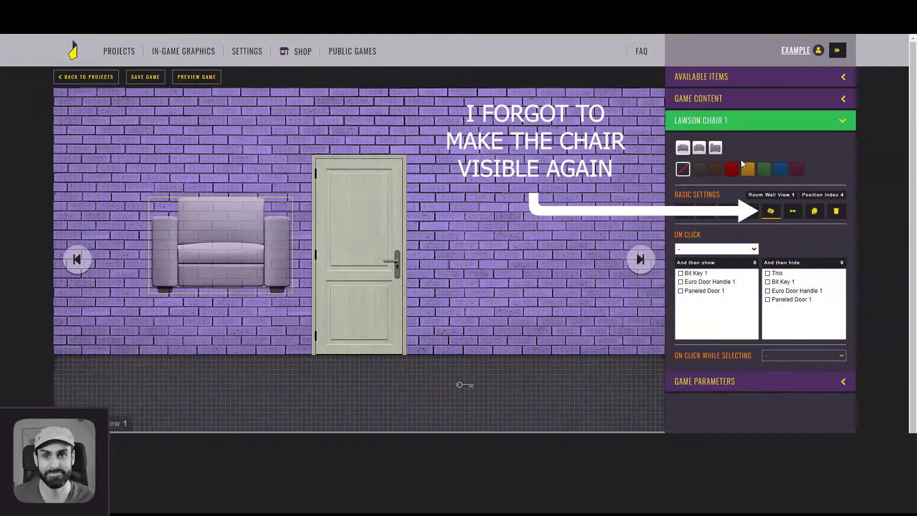
pyautogui.click(699, 148)
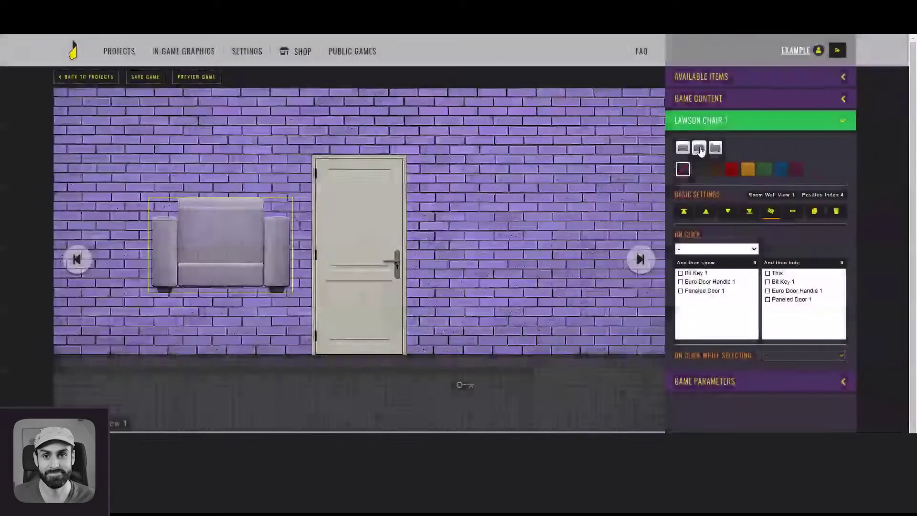
pyautogui.click(715, 148)
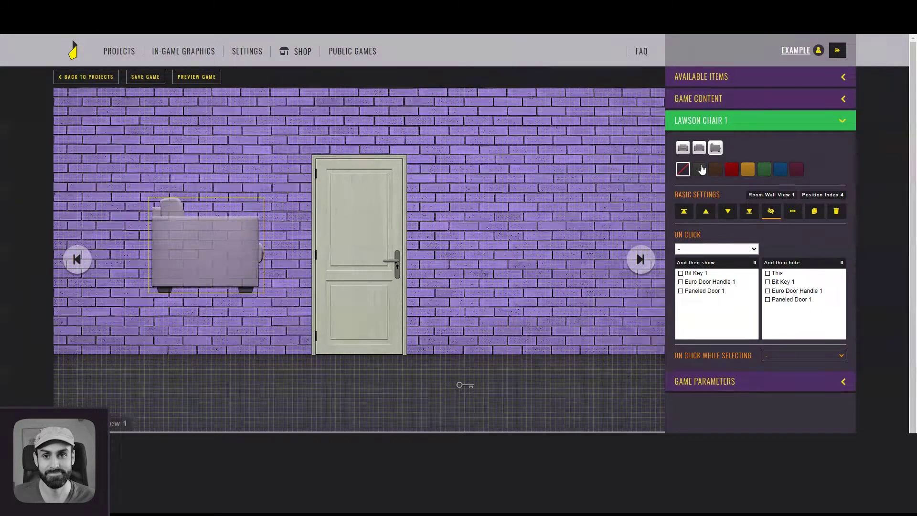
pyautogui.click(701, 170)
pyautogui.click(715, 169)
pyautogui.click(732, 170)
pyautogui.click(748, 169)
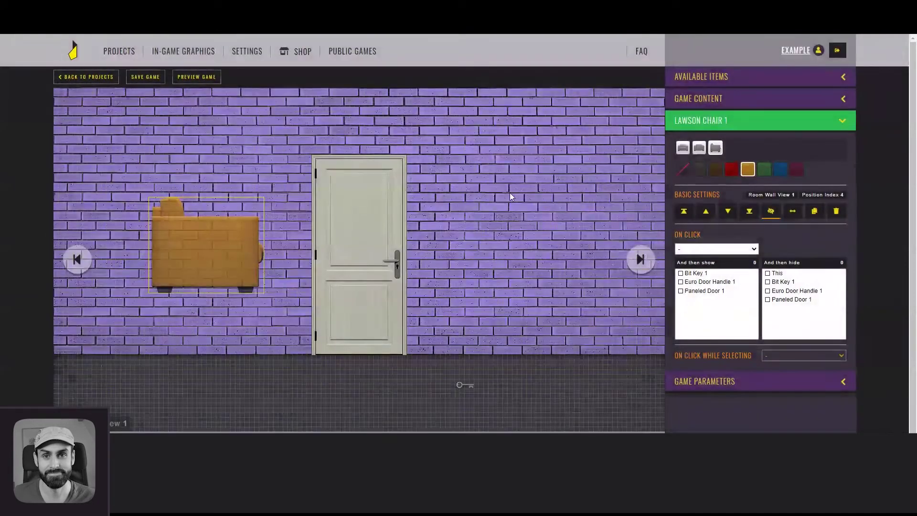
pyautogui.click(510, 196)
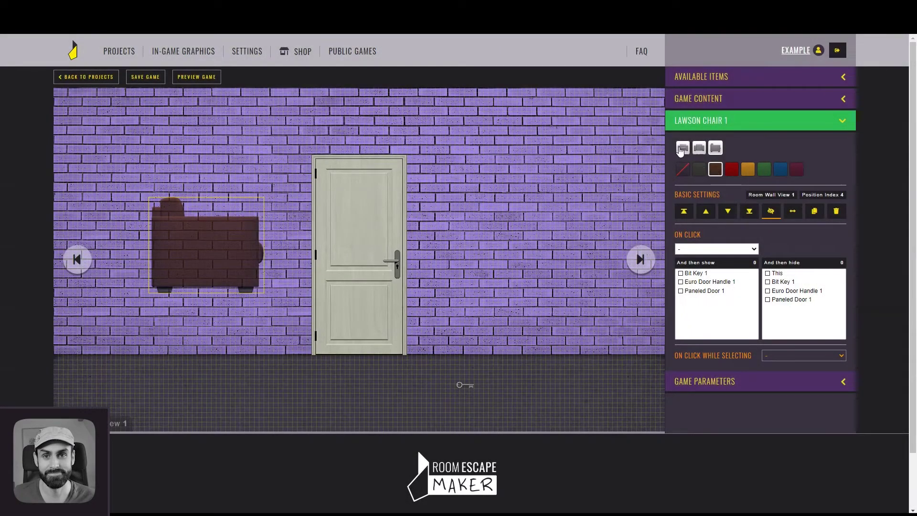
pyautogui.click(682, 148)
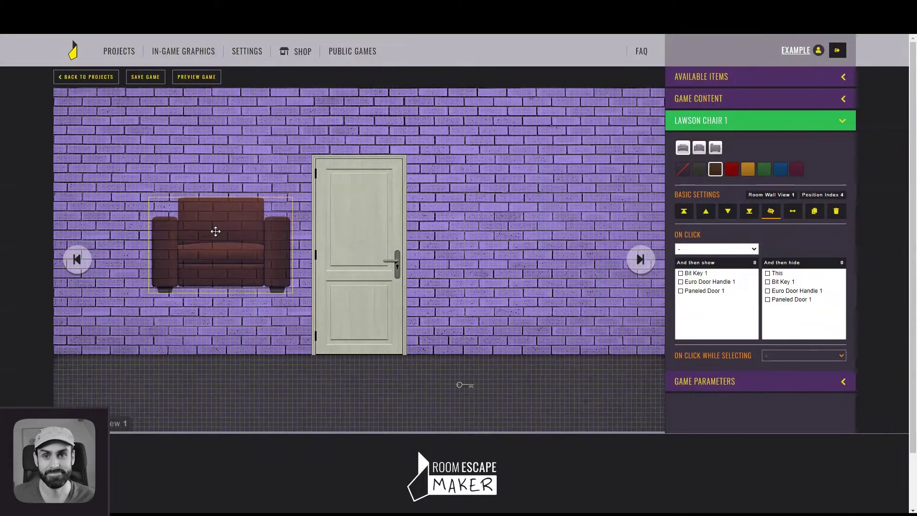
# Lower the armchair onto the floor left of the door and deselect it
pyautogui.moveTo(215, 232); pyautogui.dragTo(218, 313)
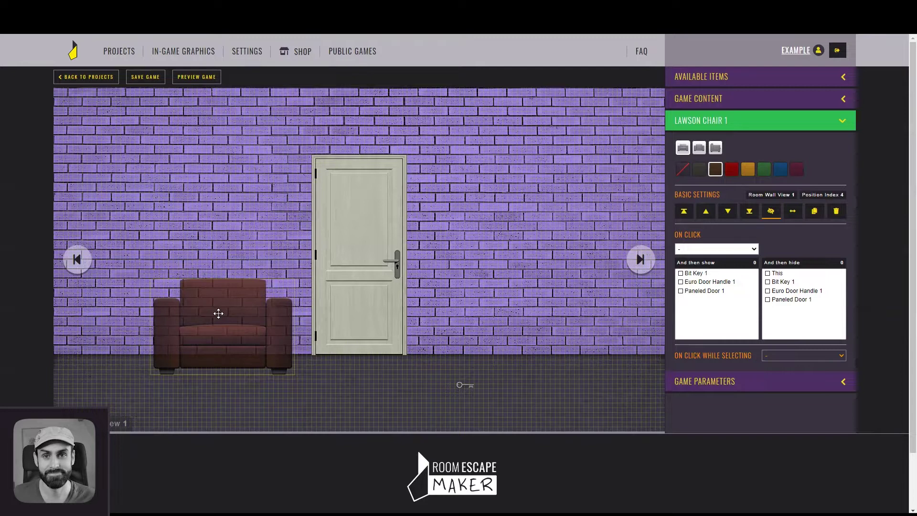
pyautogui.moveTo(218, 313); pyautogui.dragTo(218, 313)
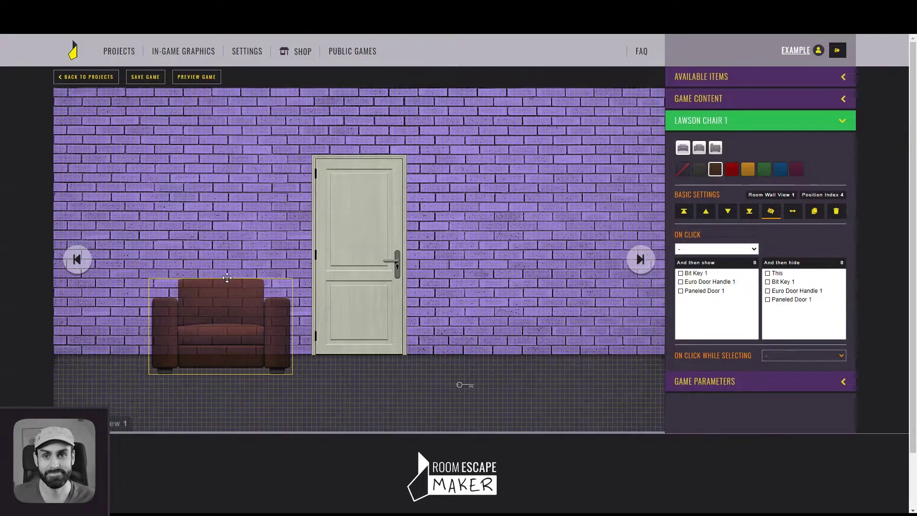
pyautogui.click(787, 79)
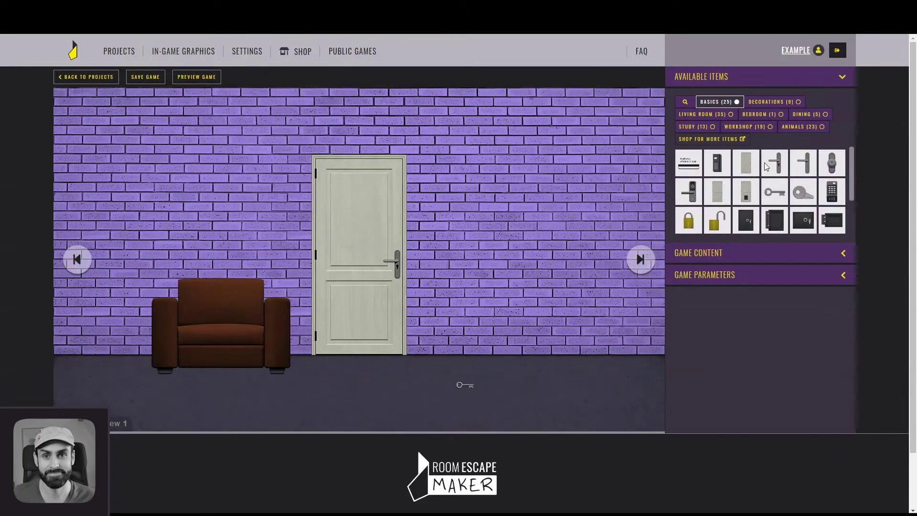
# Add a Hung Window, cover it with a large plank and planks, making the lower one diagonal and mirrored
pyautogui.scroll(-2, 806, 188)
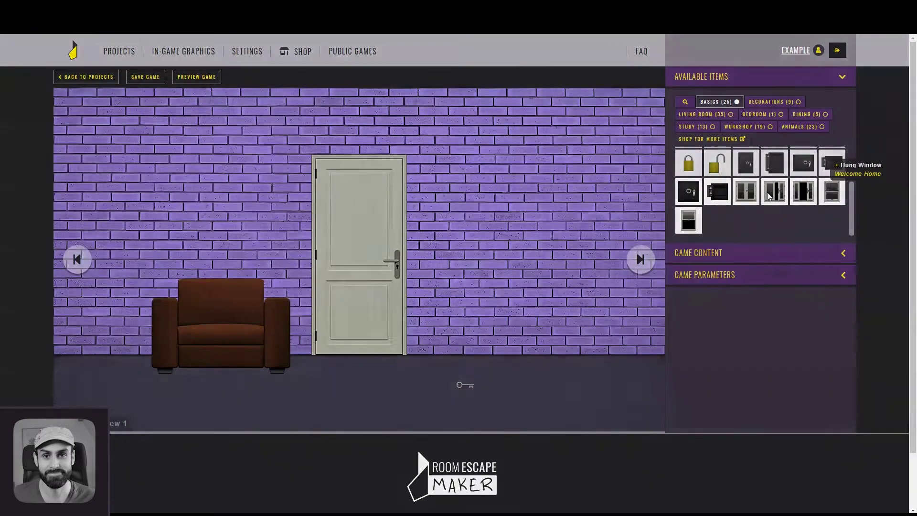
pyautogui.click(806, 188)
pyautogui.click(766, 127)
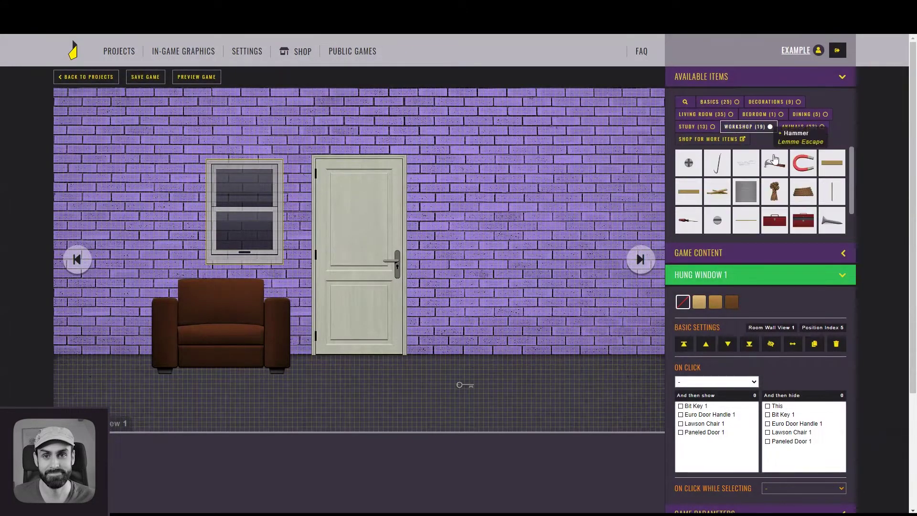
pyautogui.doubleClick(837, 162)
pyautogui.doubleClick(715, 186)
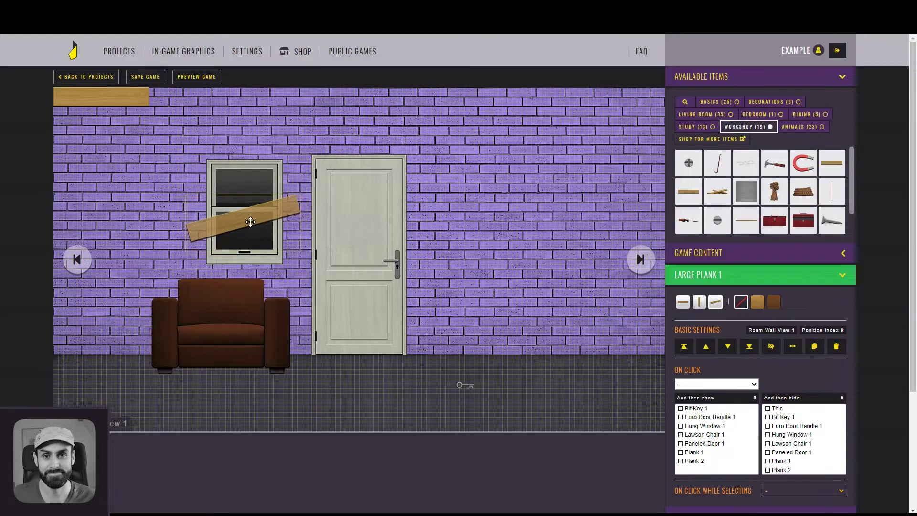
pyautogui.moveTo(129, 104); pyautogui.dragTo(269, 184)
pyautogui.moveTo(134, 100); pyautogui.dragTo(277, 237)
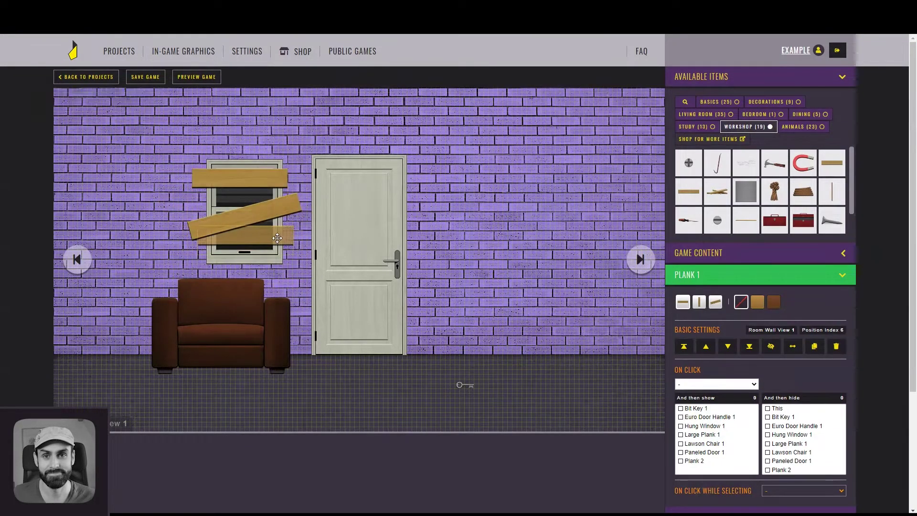
pyautogui.click(715, 302)
pyautogui.click(792, 345)
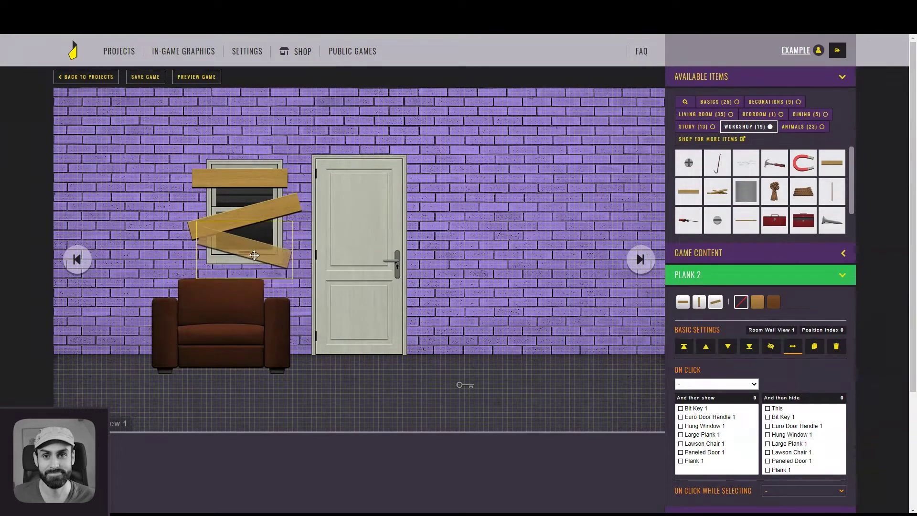
pyautogui.click(306, 231)
# Place a Side Table on the left and set a Classic Vase on it
pyautogui.click(701, 115)
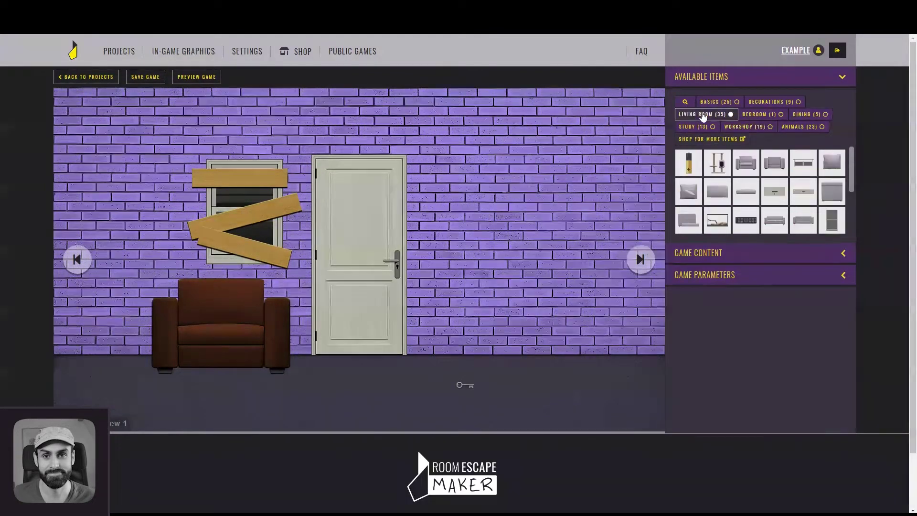
pyautogui.moveTo(853, 172); pyautogui.dragTo(859, 210)
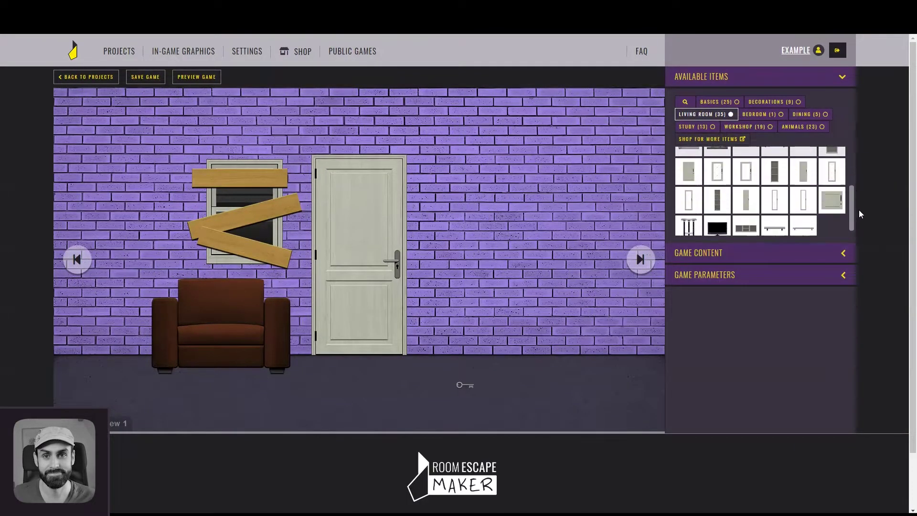
pyautogui.moveTo(688, 220); pyautogui.dragTo(154, 285)
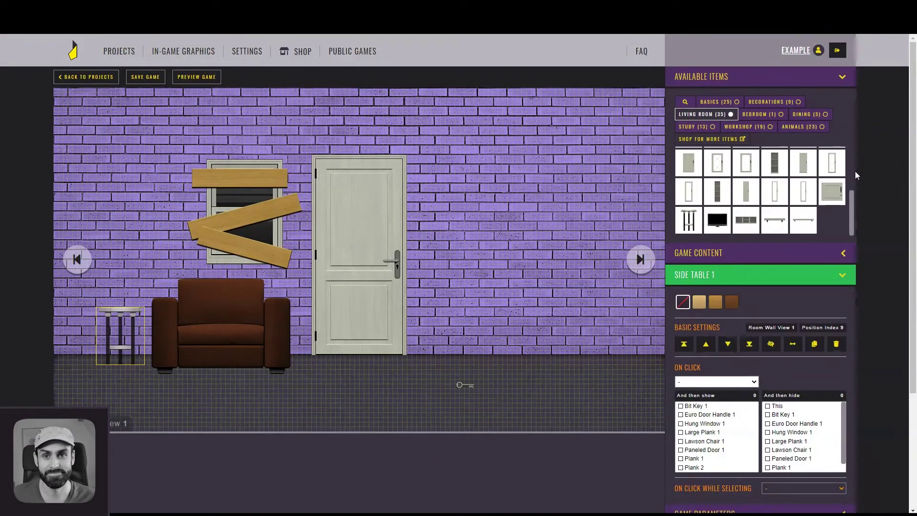
pyautogui.click(766, 102)
pyautogui.moveTo(746, 191); pyautogui.dragTo(120, 288)
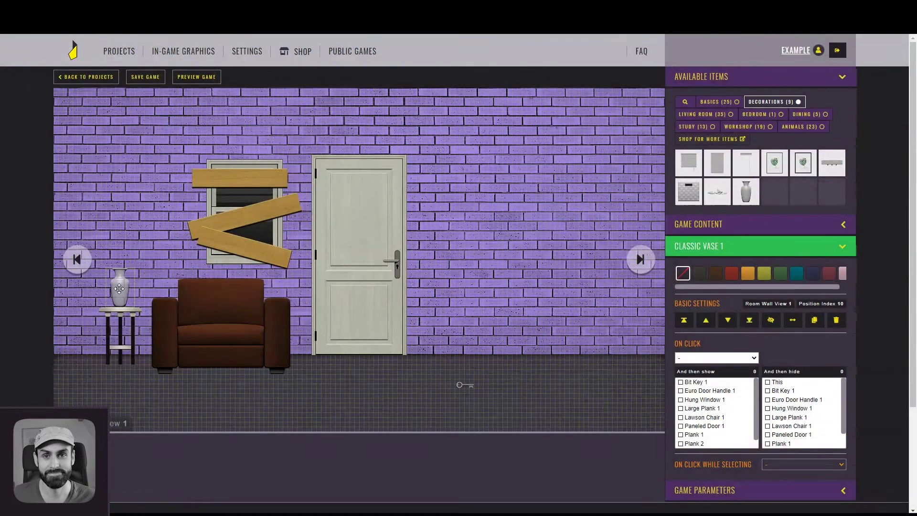
pyautogui.click(702, 114)
# Add a 2 Shelves Unit right of the door, filled with Random Books and two flipped lying-down book stacks
pyautogui.moveTo(810, 212); pyautogui.dragTo(485, 293)
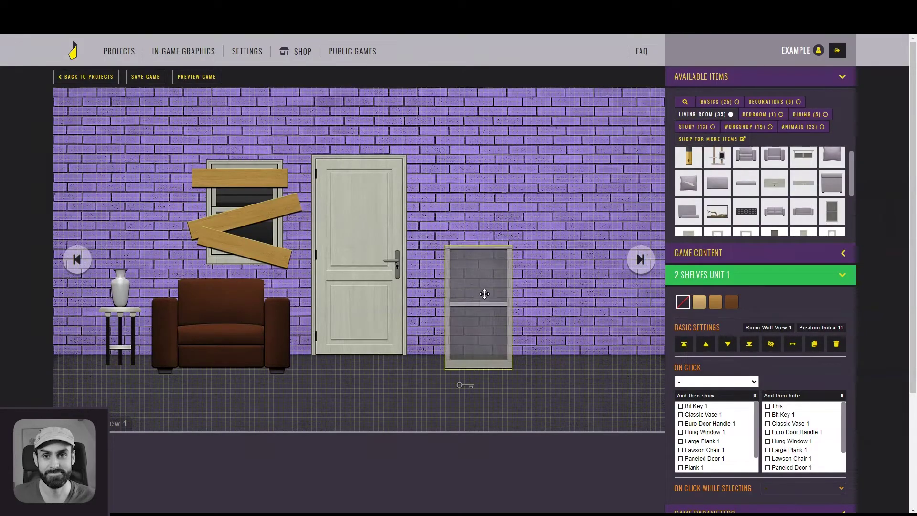
pyautogui.click(694, 127)
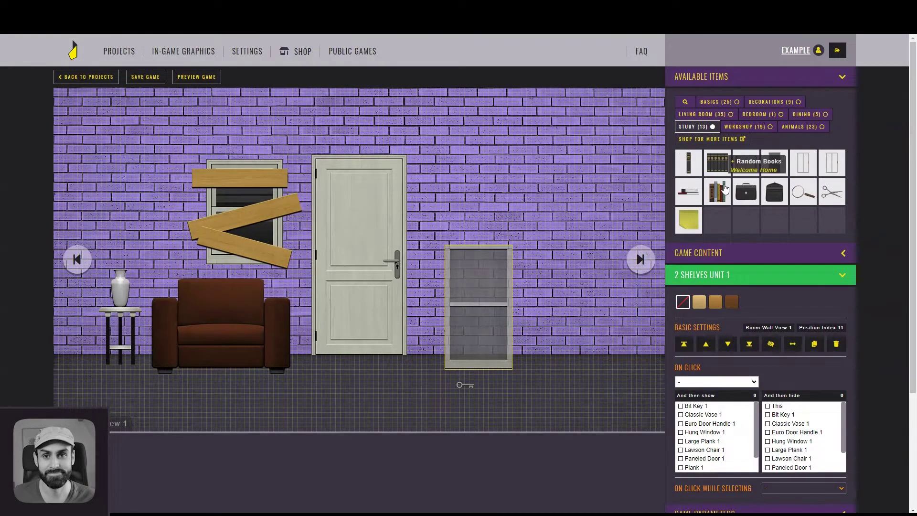
pyautogui.moveTo(721, 193); pyautogui.dragTo(466, 290)
pyautogui.moveTo(689, 191); pyautogui.dragTo(480, 354)
pyautogui.moveTo(688, 192); pyautogui.dragTo(220, 184)
pyautogui.moveTo(369, 235); pyautogui.dragTo(482, 345)
pyautogui.click(792, 344)
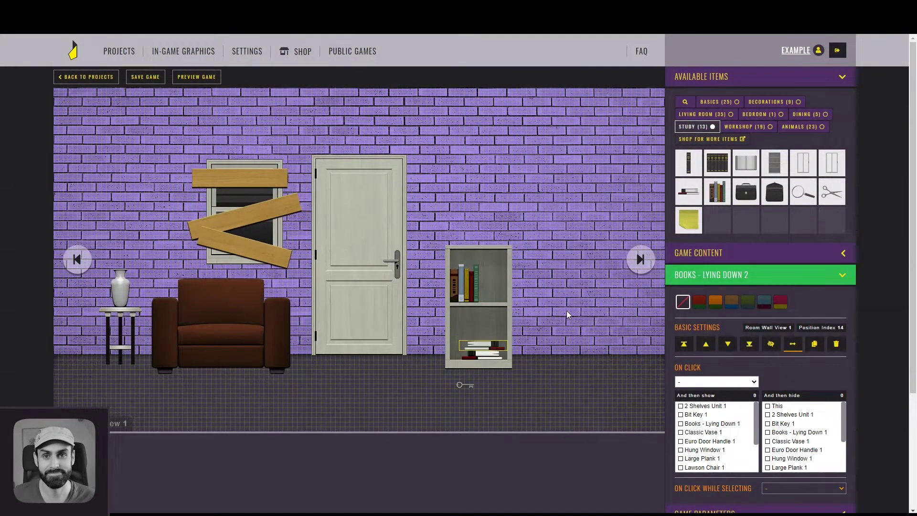
# Hang the shelf unit's cabinet door on the wall to the right of the shelves
pyautogui.click(701, 114)
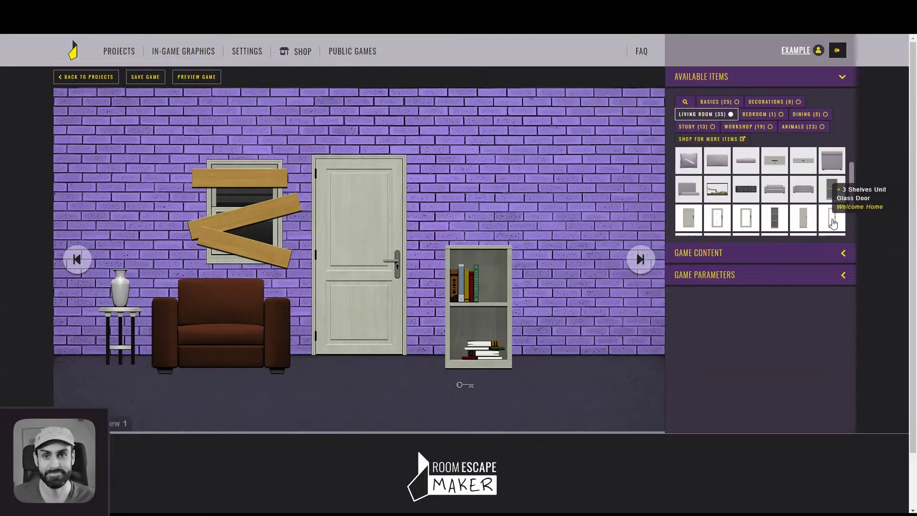
pyautogui.moveTo(96, 139); pyautogui.dragTo(548, 176)
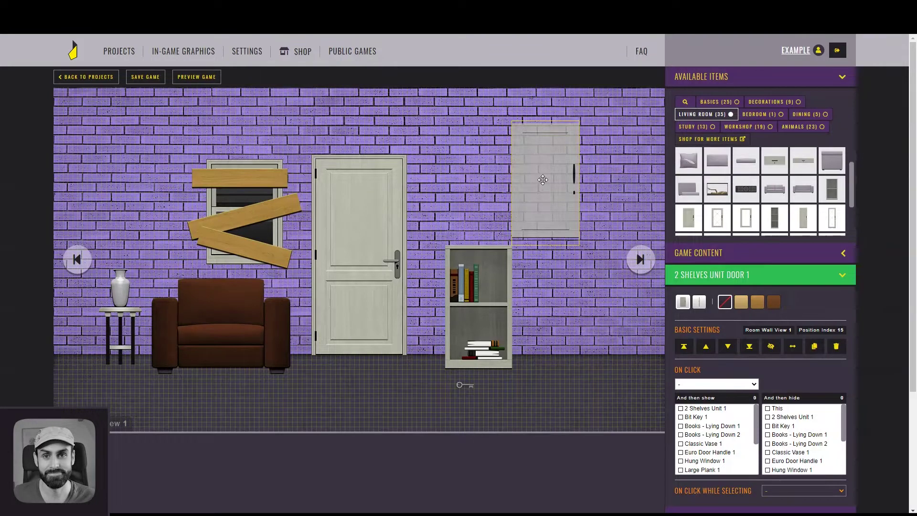
pyautogui.moveTo(543, 179); pyautogui.dragTo(477, 304)
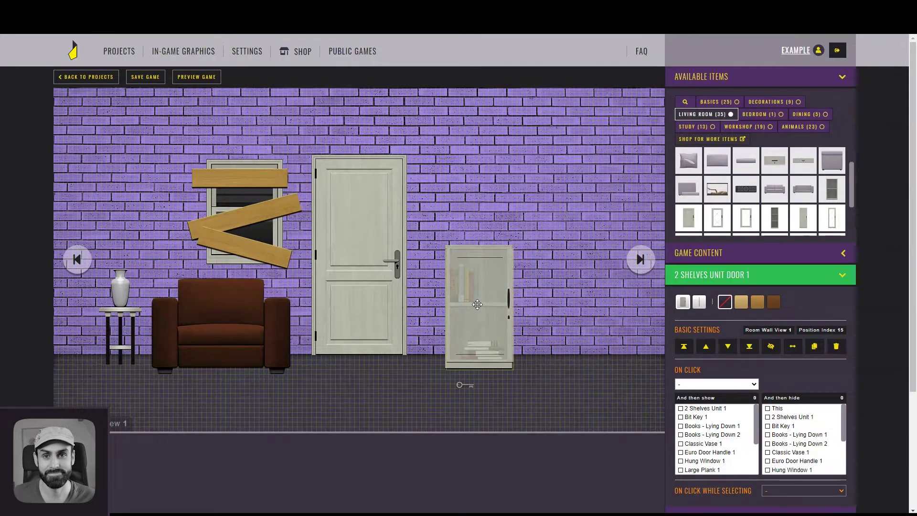
pyautogui.moveTo(477, 304); pyautogui.dragTo(477, 305)
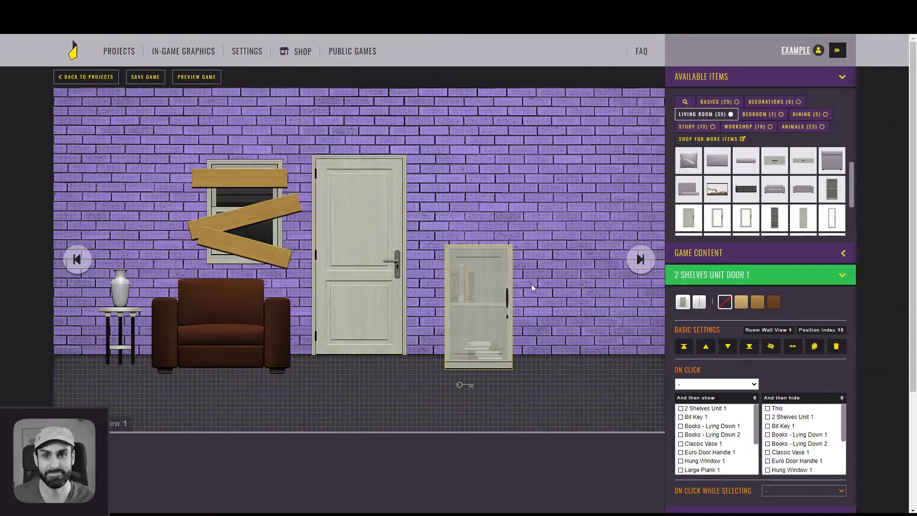
pyautogui.click(531, 284)
pyautogui.click(463, 283)
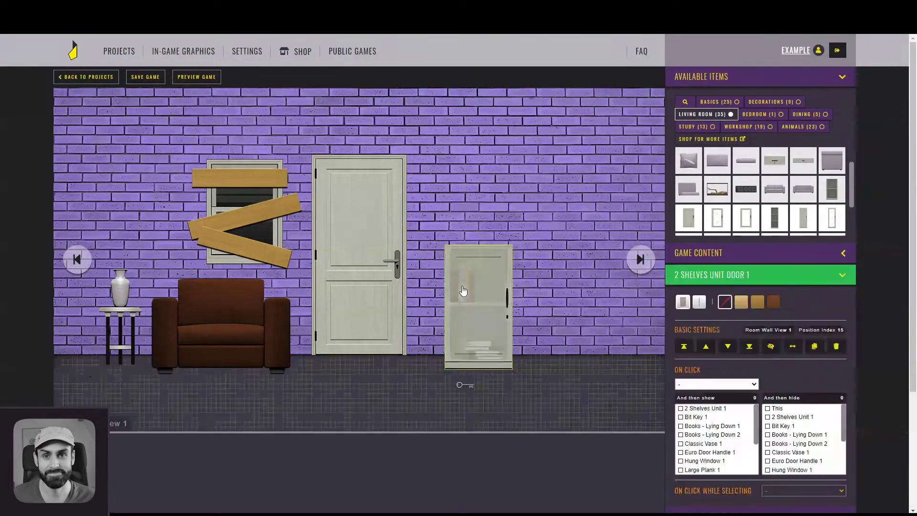
pyautogui.moveTo(462, 281); pyautogui.dragTo(563, 181)
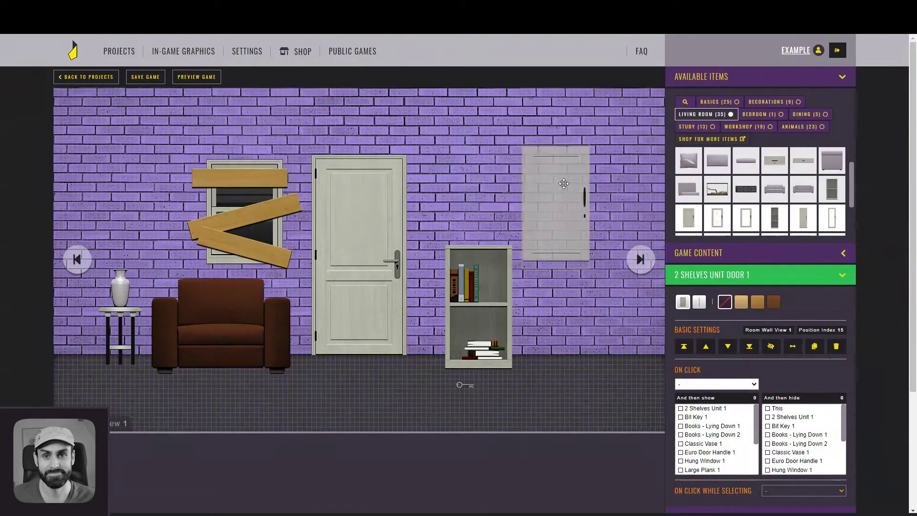
pyautogui.click(617, 163)
pyautogui.click(737, 128)
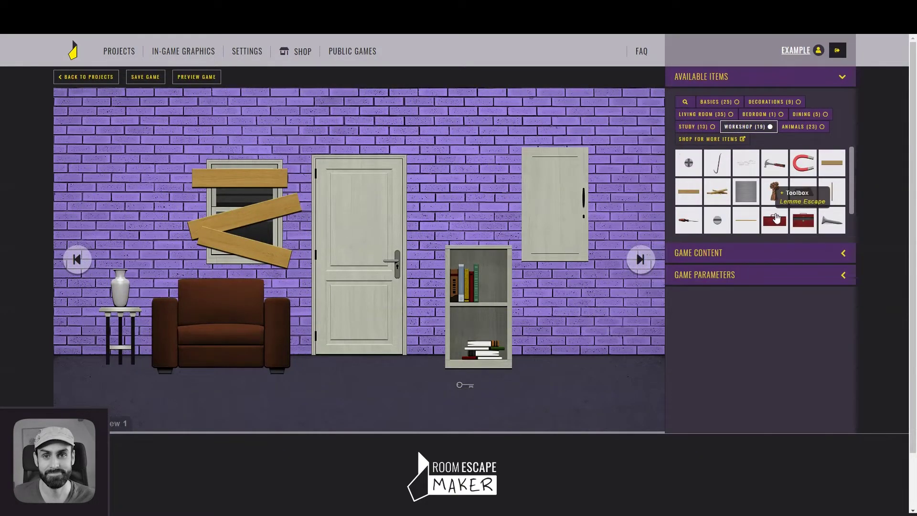
# Place a toolbox beside the shelves, a safe on the armchair, and an open safe left of the window
pyautogui.moveTo(775, 213); pyautogui.dragTo(559, 351)
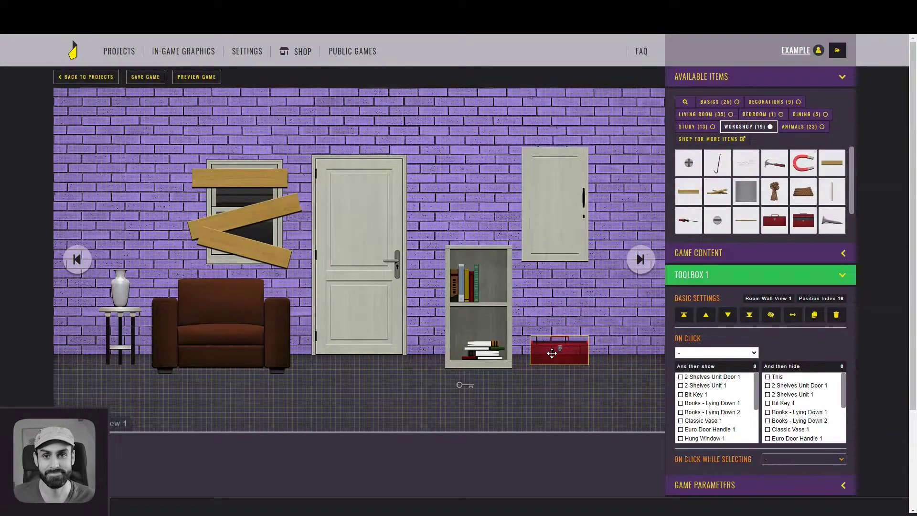
pyautogui.click(553, 309)
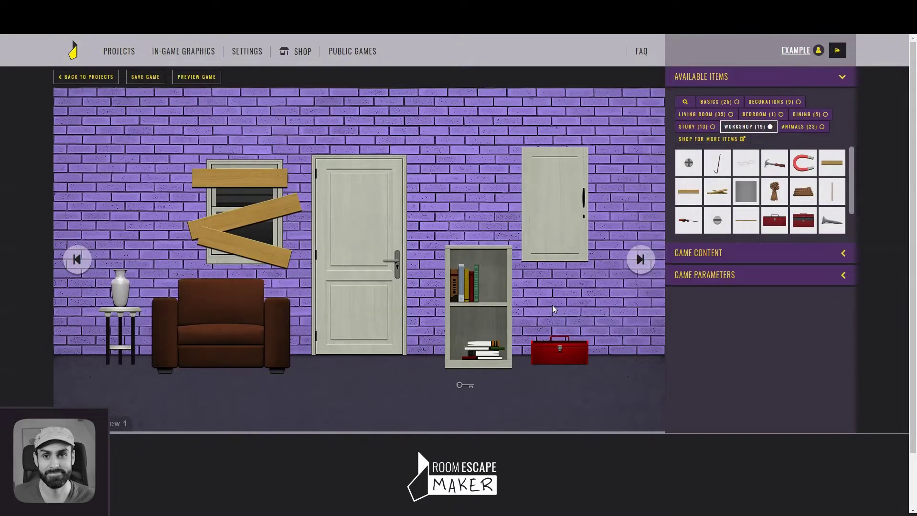
pyautogui.click(714, 102)
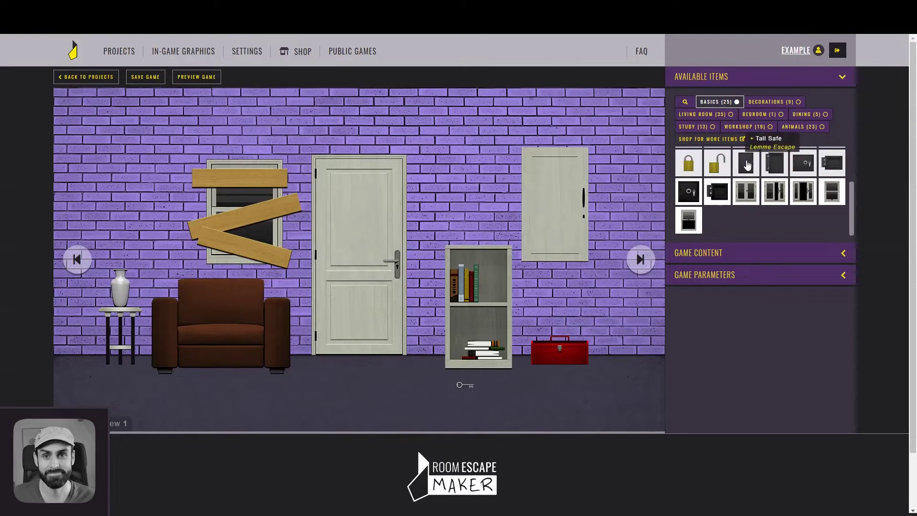
pyautogui.moveTo(803, 165); pyautogui.dragTo(238, 314)
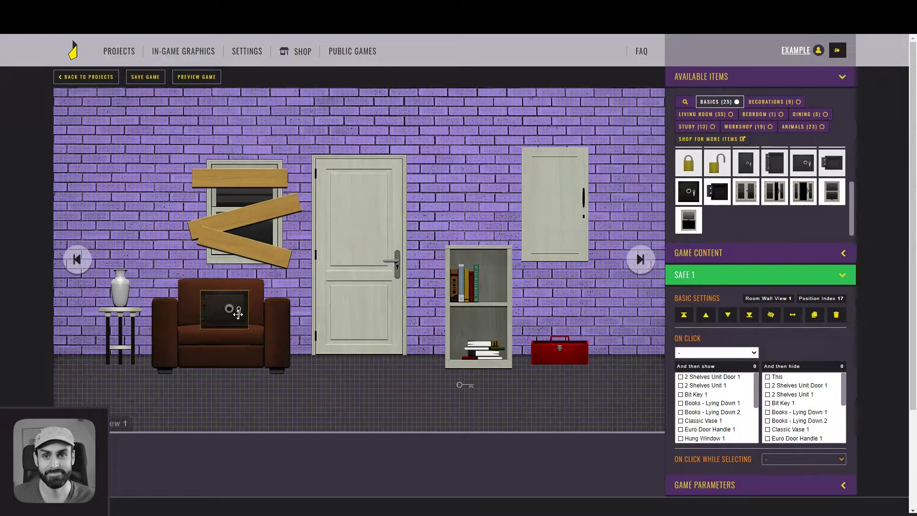
pyautogui.moveTo(238, 313); pyautogui.dragTo(239, 317)
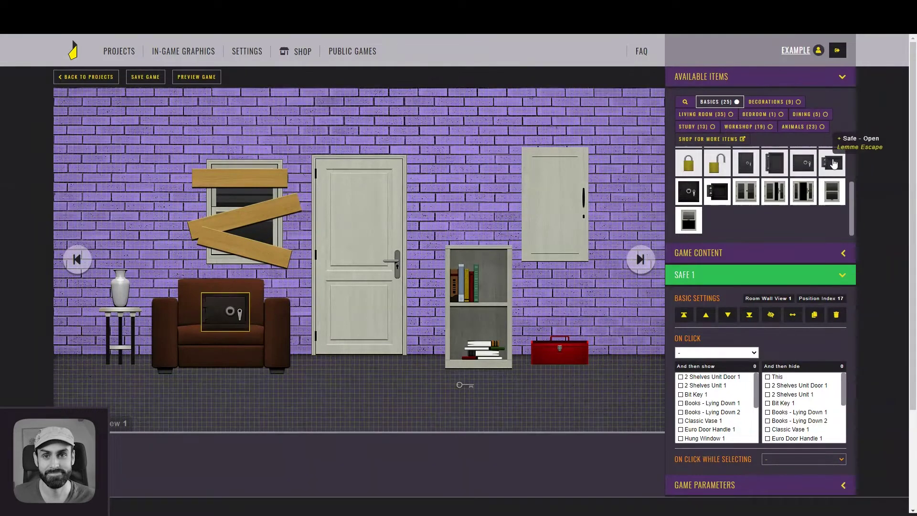
pyautogui.moveTo(833, 164); pyautogui.dragTo(162, 250)
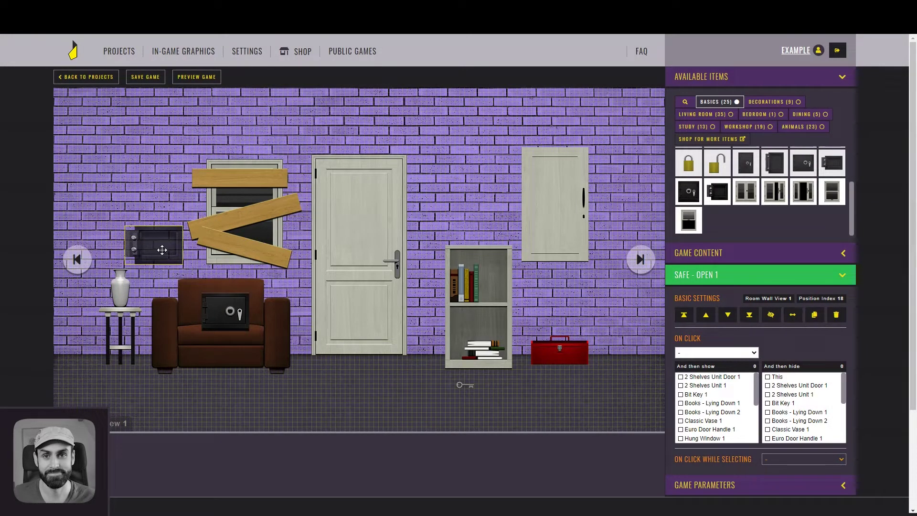
# Add a yellow lined sticky note beside the shelf unit
pyautogui.click(692, 126)
pyautogui.click(688, 220)
pyautogui.moveTo(70, 102); pyautogui.dragTo(542, 288)
pyautogui.click(698, 301)
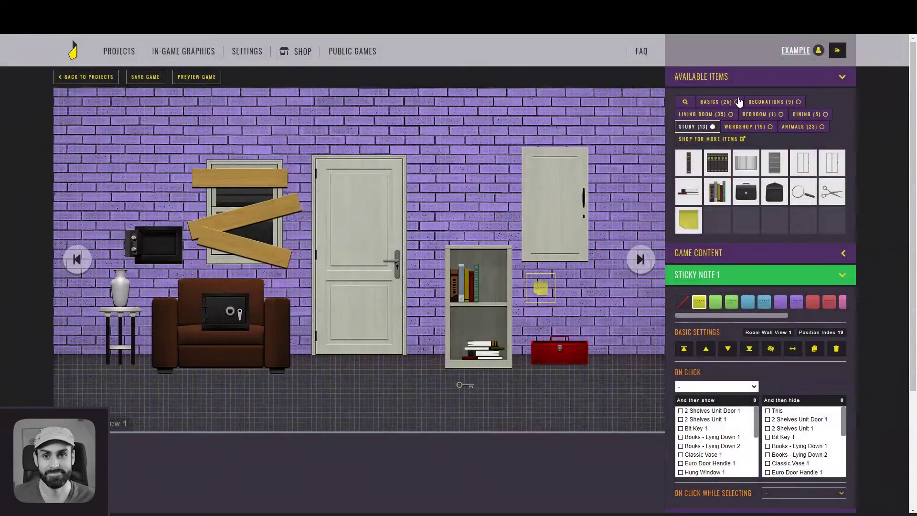
# Put a locked padlock on the red toolbox, an unlocked padlock beside it, and add an open toolbox
pyautogui.click(738, 102)
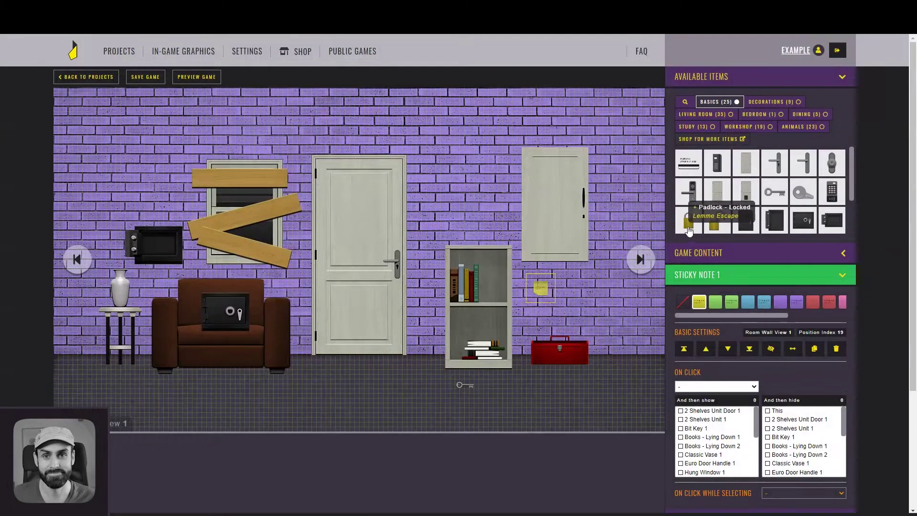
pyautogui.click(688, 222)
pyautogui.moveTo(60, 101); pyautogui.dragTo(567, 360)
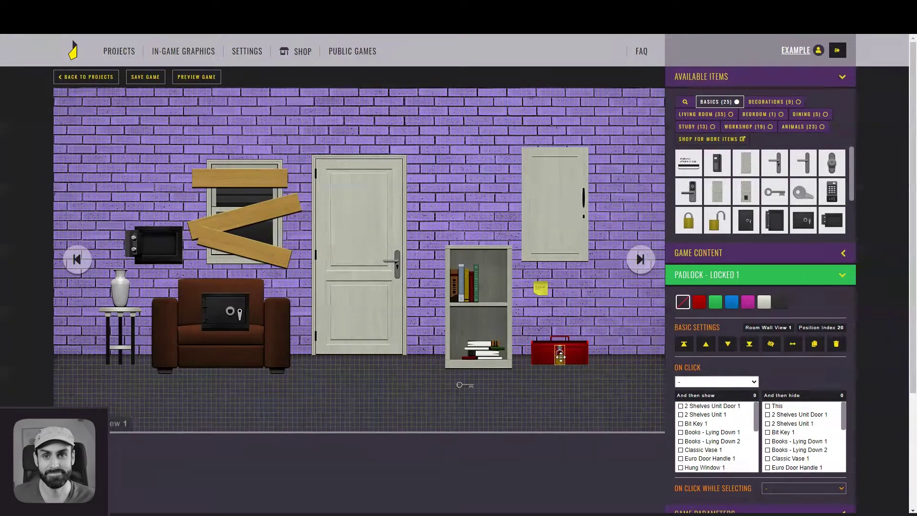
pyautogui.moveTo(717, 222); pyautogui.dragTo(542, 286)
pyautogui.moveTo(608, 308)
pyautogui.mouseDown()
pyautogui.moveTo(607, 332)
pyautogui.moveTo(612, 326)
pyautogui.mouseUp()
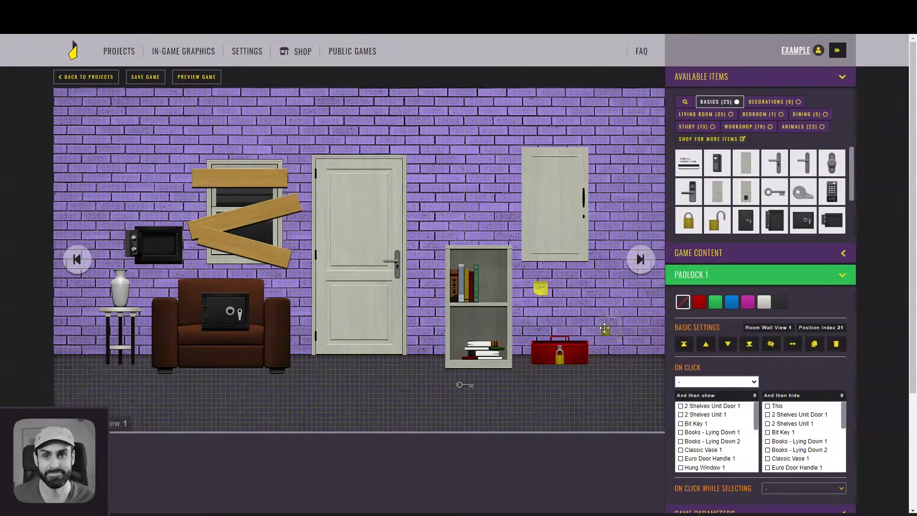
pyautogui.click(745, 126)
pyautogui.click(814, 218)
pyautogui.moveTo(103, 106); pyautogui.dragTo(642, 357)
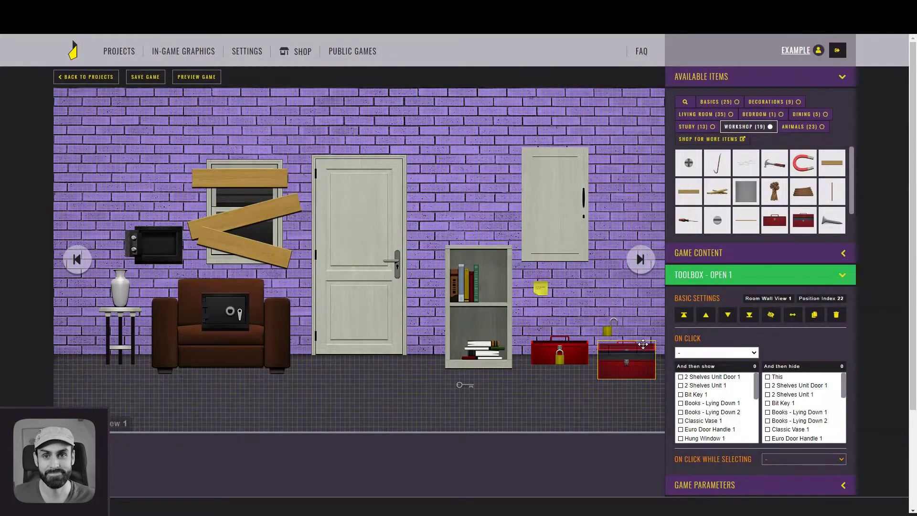
# Add a yellow Small Key just above the vase
pyautogui.click(643, 329)
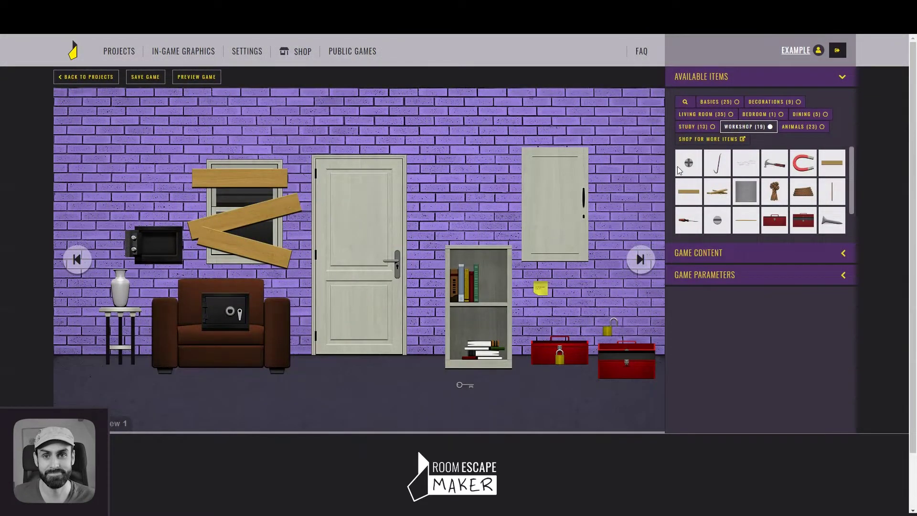
pyautogui.click(718, 103)
pyautogui.click(799, 190)
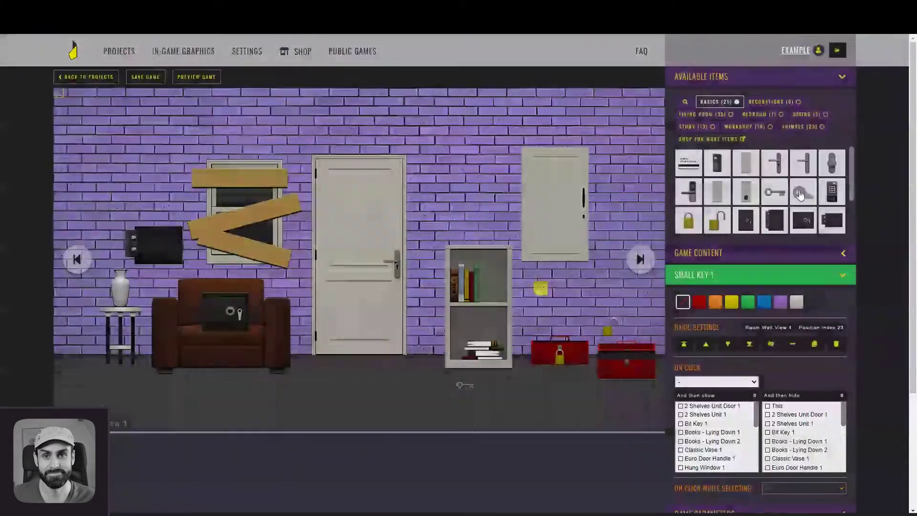
pyautogui.moveTo(59, 92); pyautogui.dragTo(120, 260)
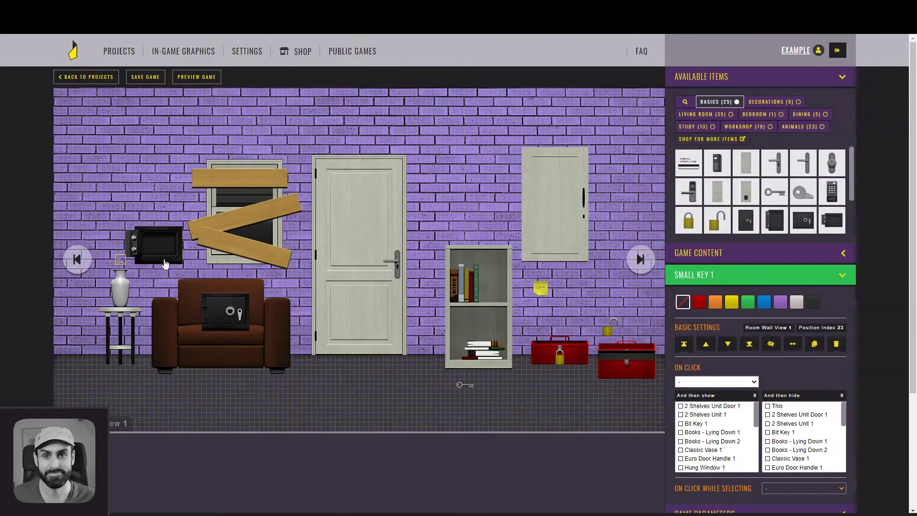
pyautogui.click(734, 302)
pyautogui.click(136, 276)
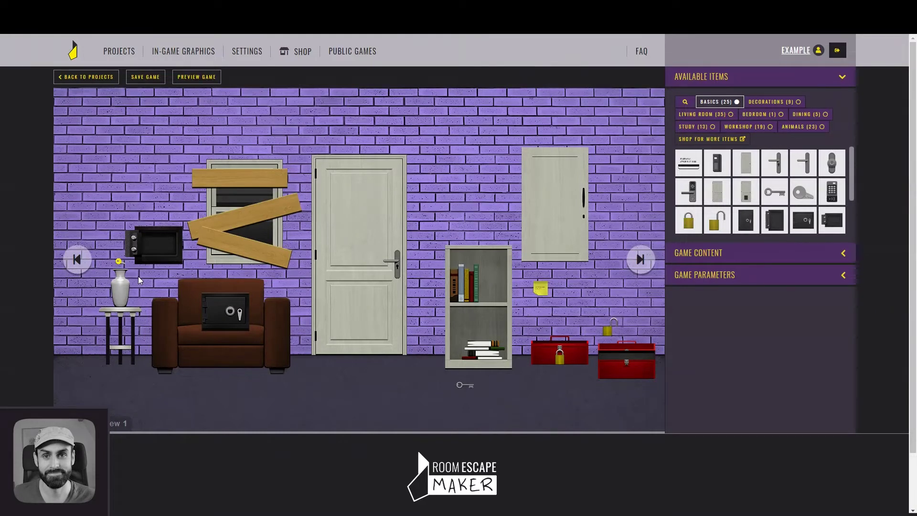
# Set an upside-down U magnet on the bookshelf's upper shelf and save the project
pyautogui.click(741, 127)
pyautogui.click(803, 163)
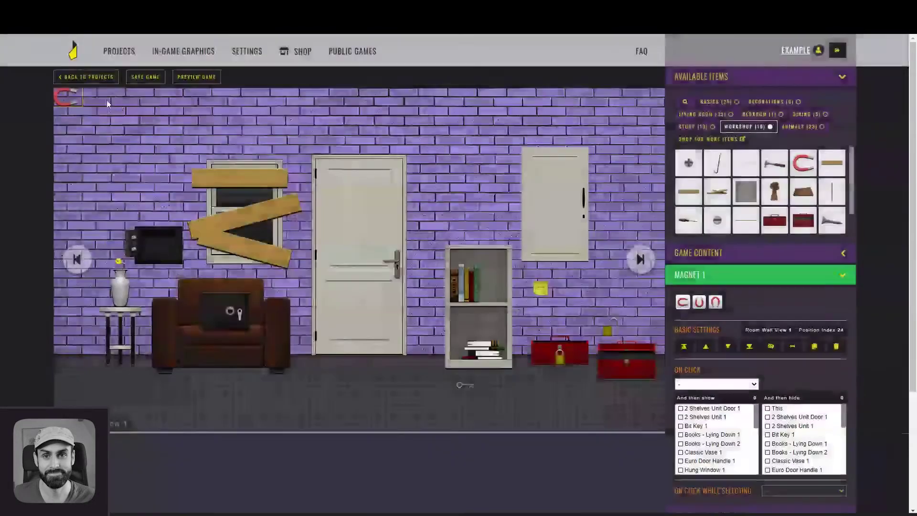
pyautogui.moveTo(66, 102); pyautogui.dragTo(477, 295)
pyautogui.click(719, 306)
pyautogui.click(461, 286)
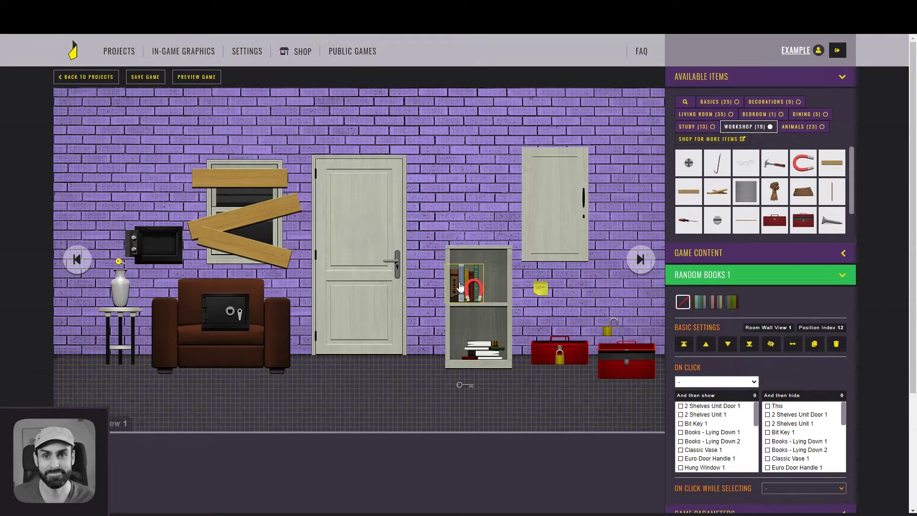
pyautogui.click(479, 291)
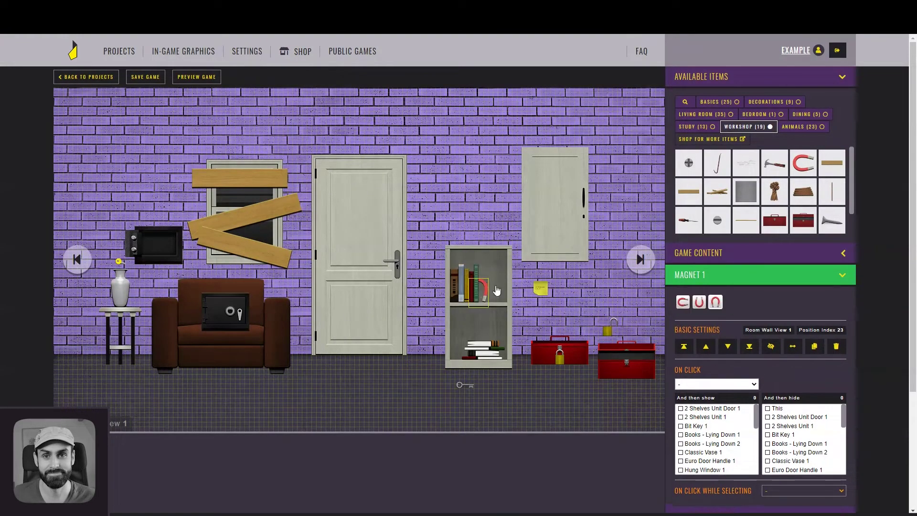
pyautogui.click(567, 286)
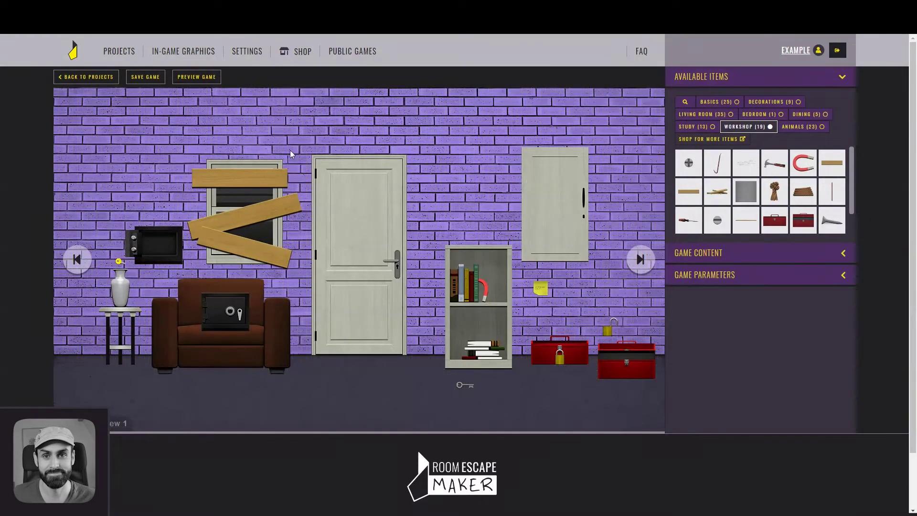
pyautogui.click(155, 84)
pyautogui.click(186, 81)
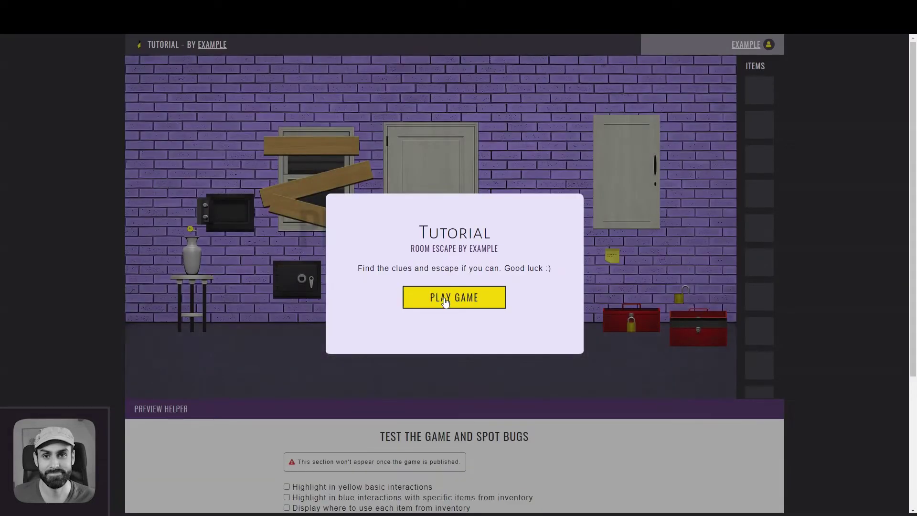
pyautogui.click(445, 300)
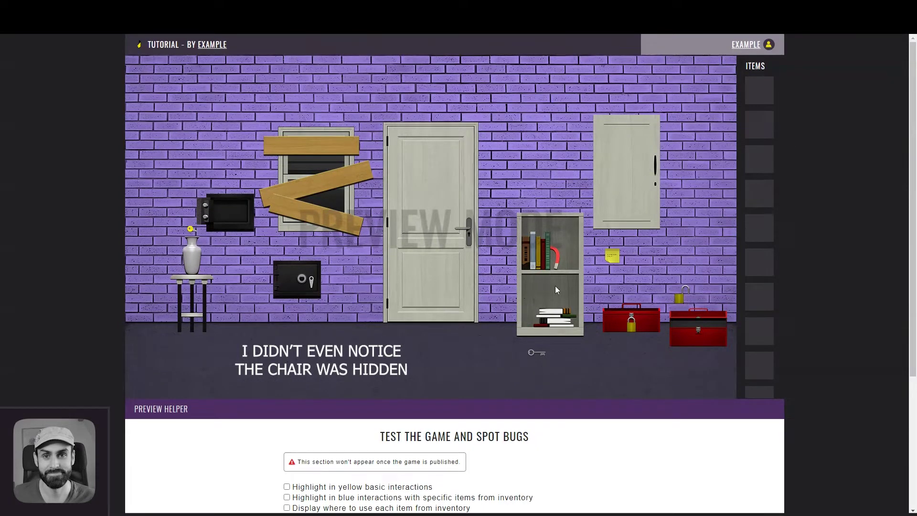
pyautogui.click(537, 352)
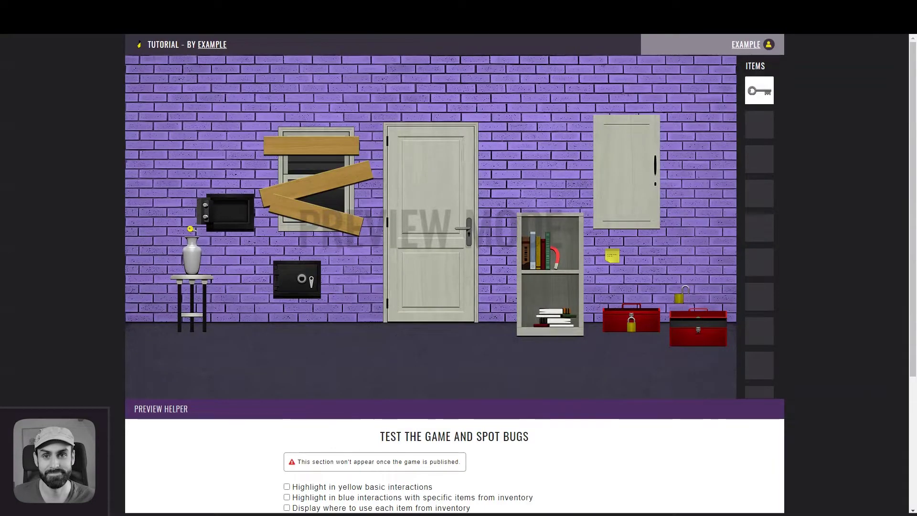
pyautogui.hotkey('ctrl', 'w')
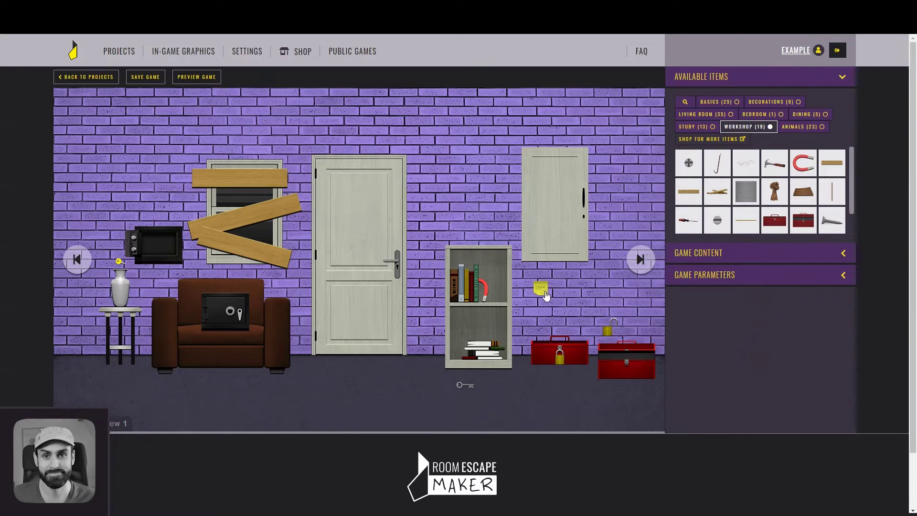
# Hide the sticky note, padlock and floor key at game start, select the wall safe and small key, then preview
pyautogui.click(543, 292)
pyautogui.click(774, 351)
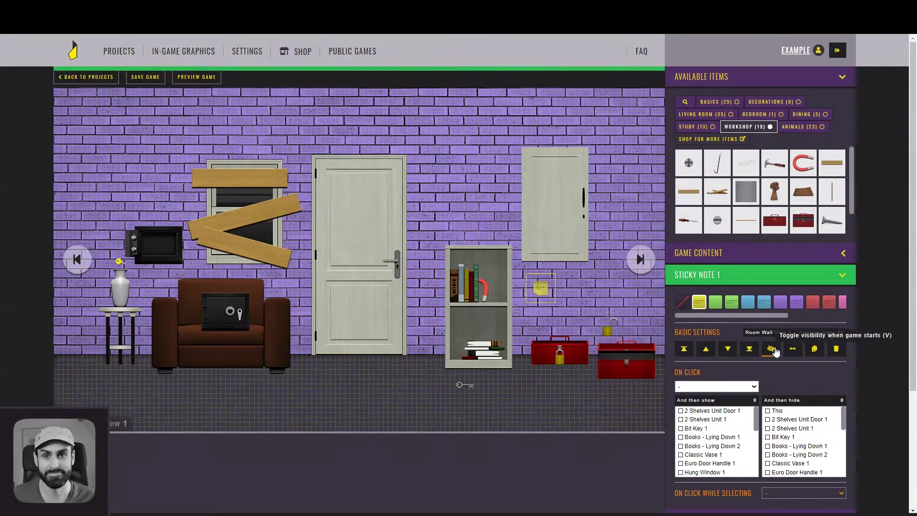
pyautogui.click(614, 329)
pyautogui.click(771, 344)
pyautogui.click(627, 361)
pyautogui.click(465, 384)
pyautogui.press('v')
pyautogui.click(153, 240)
pyautogui.click(119, 264)
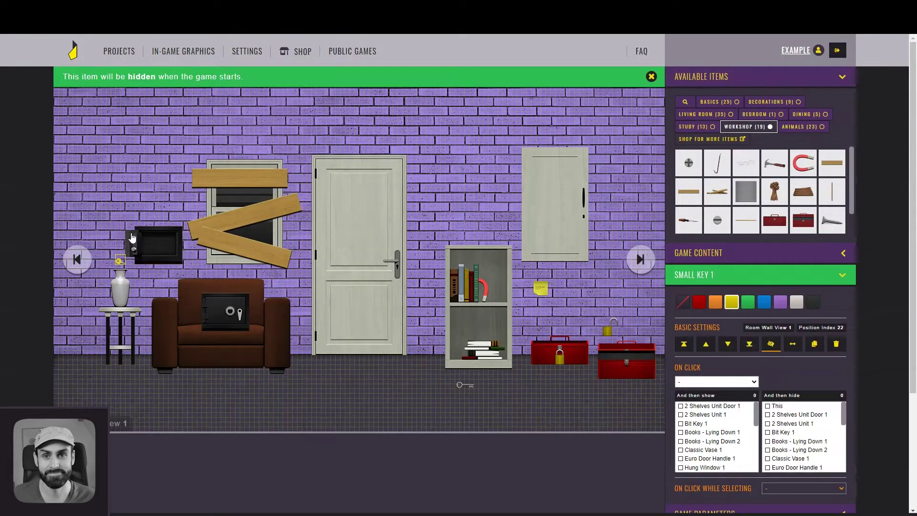
pyautogui.click(196, 75)
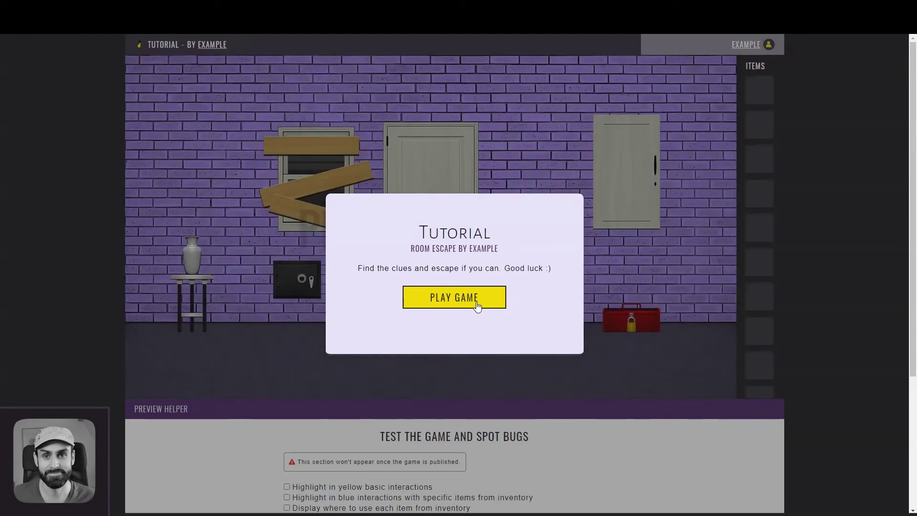
pyautogui.click(476, 302)
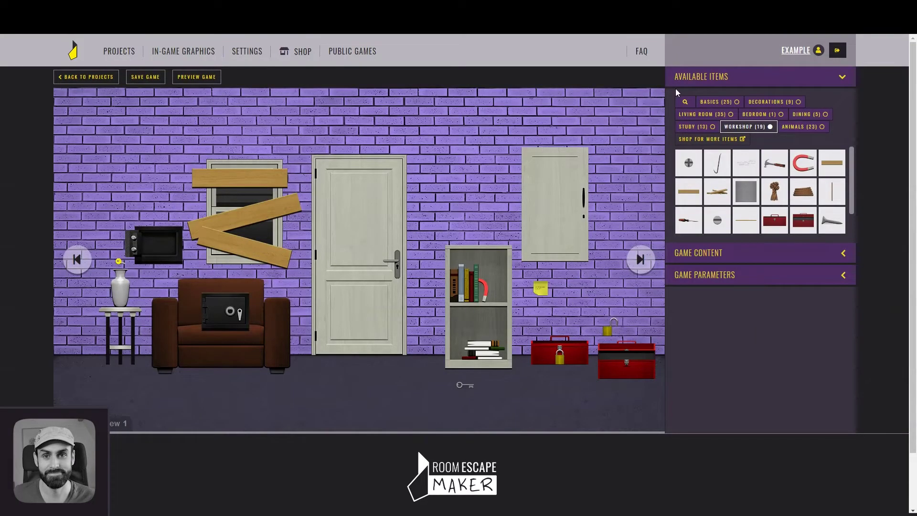
# Set the Room Background to Wood Mood with a random room colour, then save
pyautogui.click(695, 83)
pyautogui.click(706, 120)
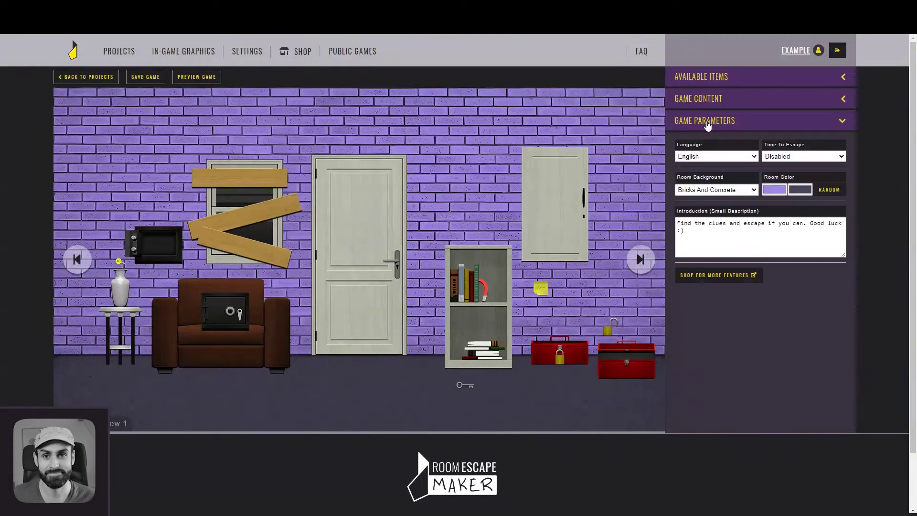
pyautogui.click(727, 190)
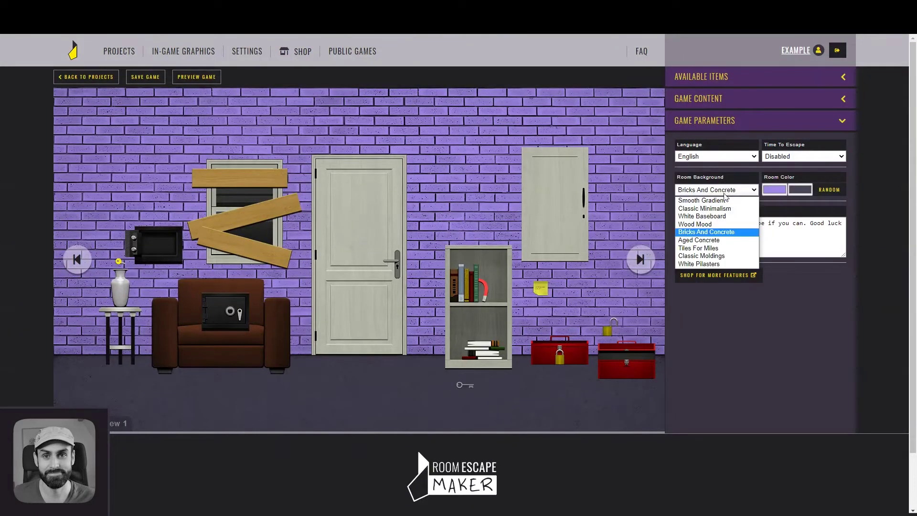
pyautogui.click(725, 224)
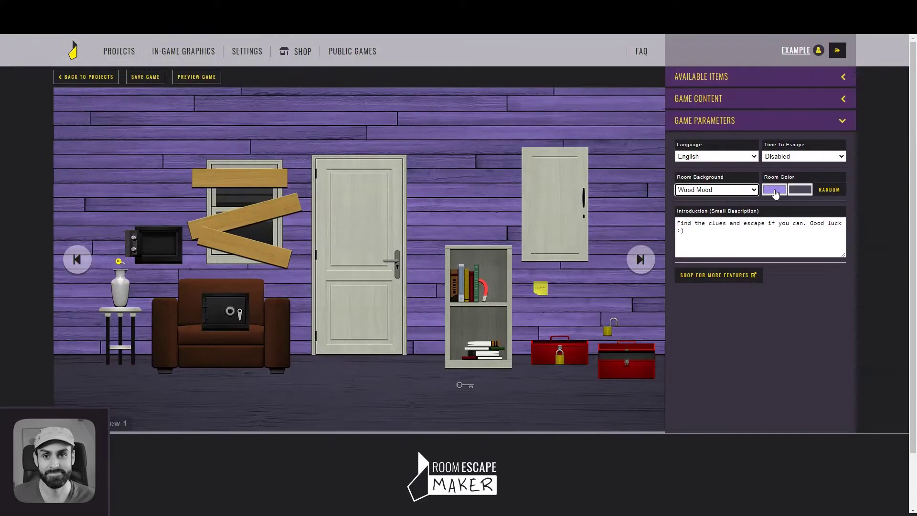
pyautogui.click(828, 190)
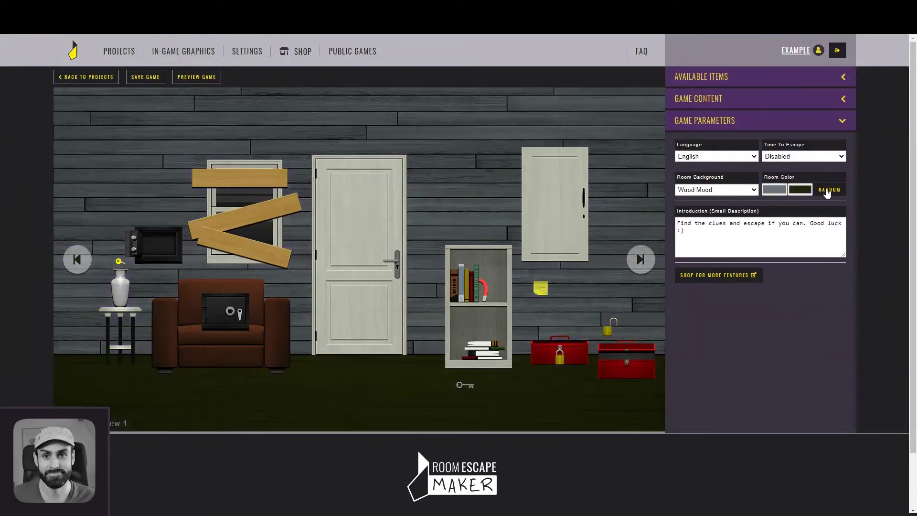
pyautogui.click(153, 80)
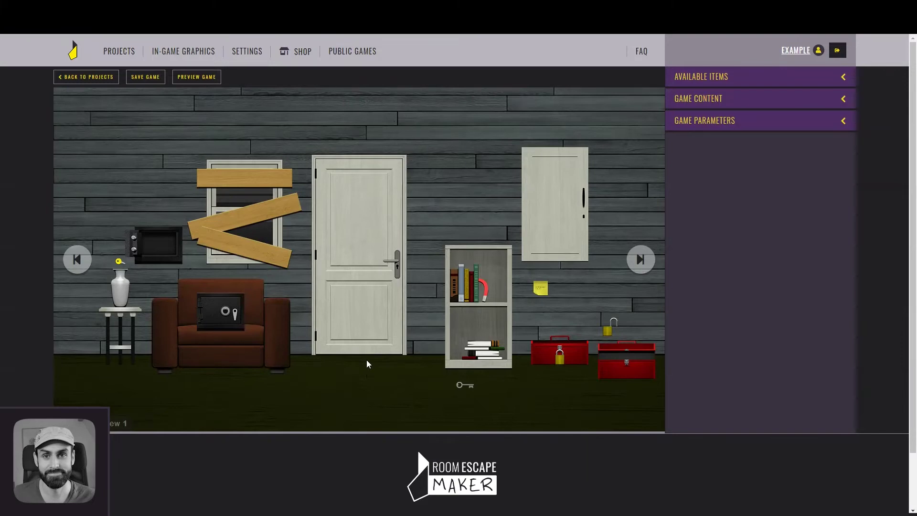
# Make the top window plank show the small message 'Nothing you can do about it.'
pyautogui.click(271, 183)
pyautogui.click(740, 231)
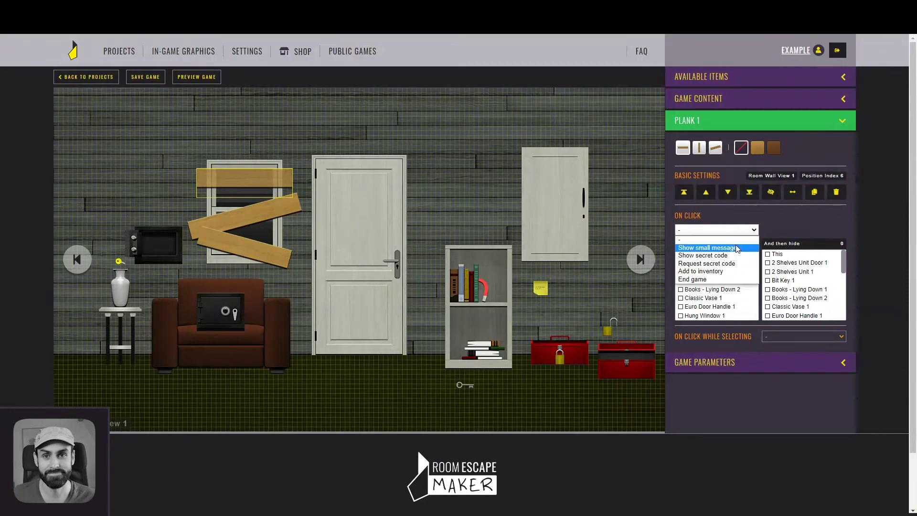
pyautogui.click(737, 248)
pyautogui.click(812, 230)
pyautogui.moveTo(895, 253); pyautogui.dragTo(895, 318)
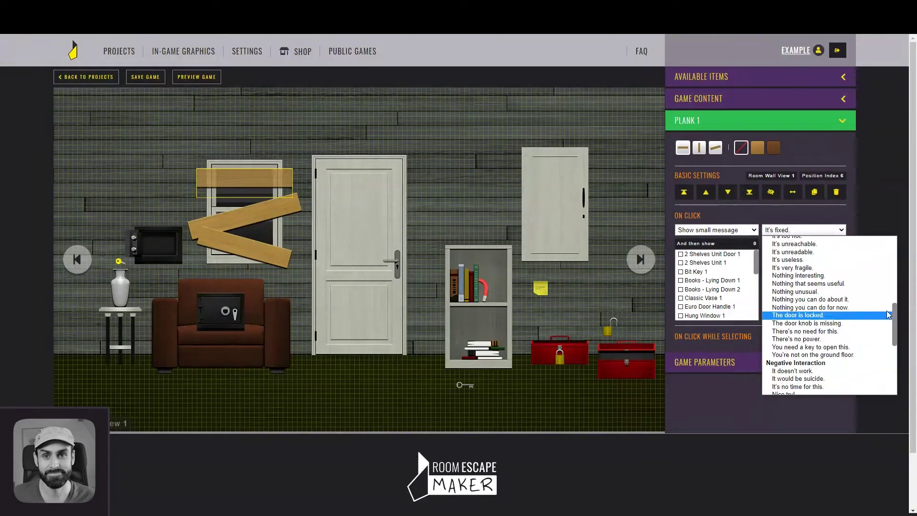
pyautogui.click(846, 300)
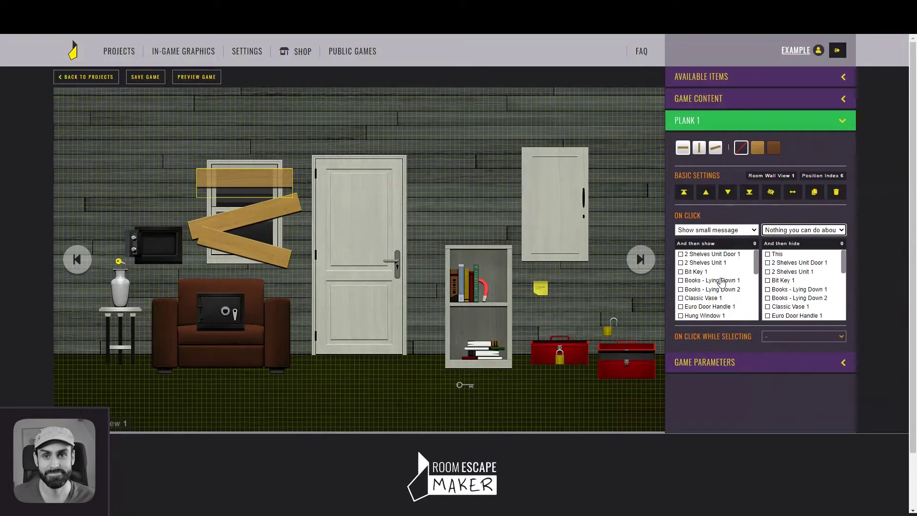
# Give the large and lower diagonal planks the same 'Nothing you can do about it.' message
pyautogui.click(244, 221)
pyautogui.click(716, 230)
pyautogui.click(712, 244)
pyautogui.click(804, 230)
pyautogui.scroll(-5, 822, 311)
pyautogui.click(812, 314)
pyautogui.click(258, 249)
pyautogui.click(804, 229)
pyautogui.scroll(-3, 831, 296)
pyautogui.click(842, 297)
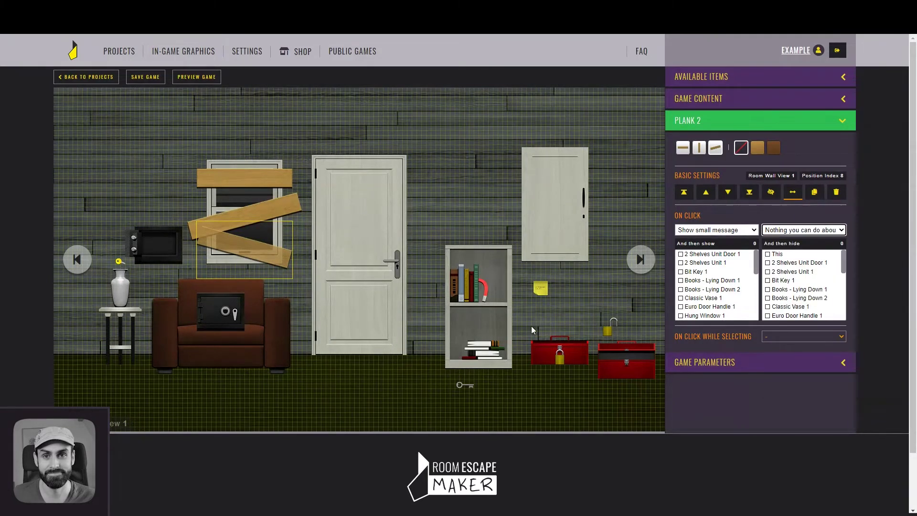
pyautogui.click(531, 326)
# Make clicking the vase show a small message
pyautogui.click(128, 292)
pyautogui.click(716, 232)
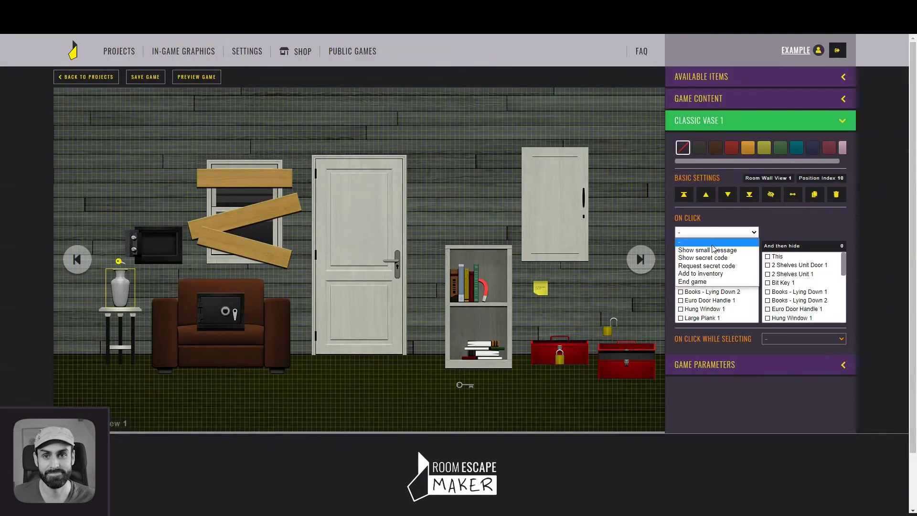
pyautogui.click(711, 244)
pyautogui.click(821, 232)
pyautogui.moveTo(895, 252); pyautogui.dragTo(896, 305)
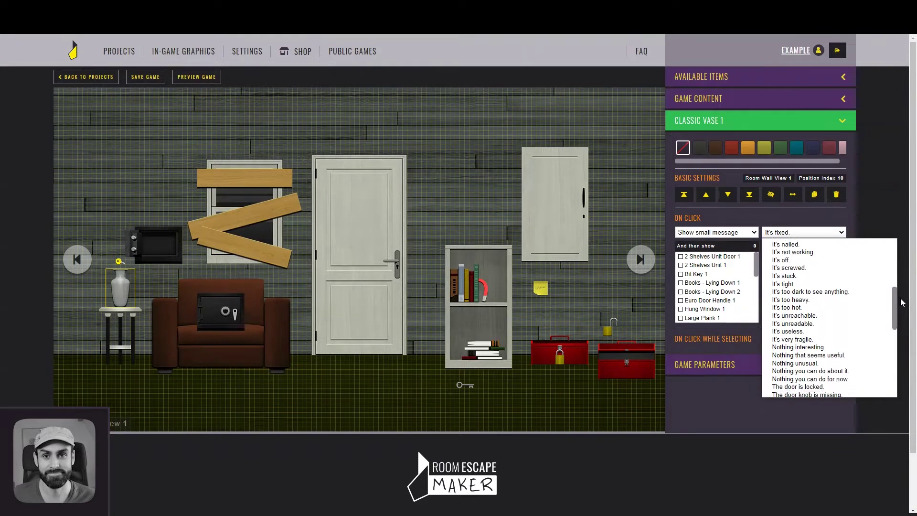
pyautogui.click(807, 329)
# Make both stacks of lying books show a small message such as 'Nothing you can do for now.'
pyautogui.click(480, 354)
pyautogui.click(715, 226)
pyautogui.click(707, 245)
pyautogui.click(803, 228)
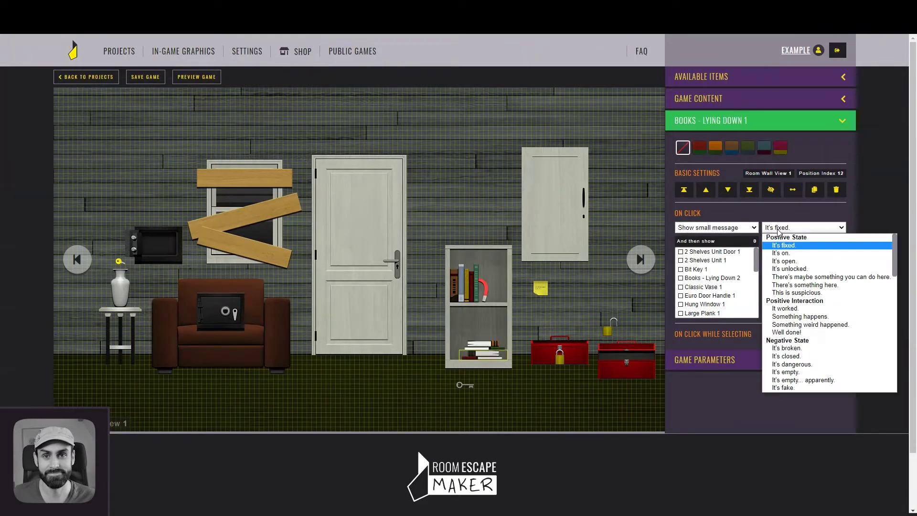
pyautogui.scroll(-5, 831, 287)
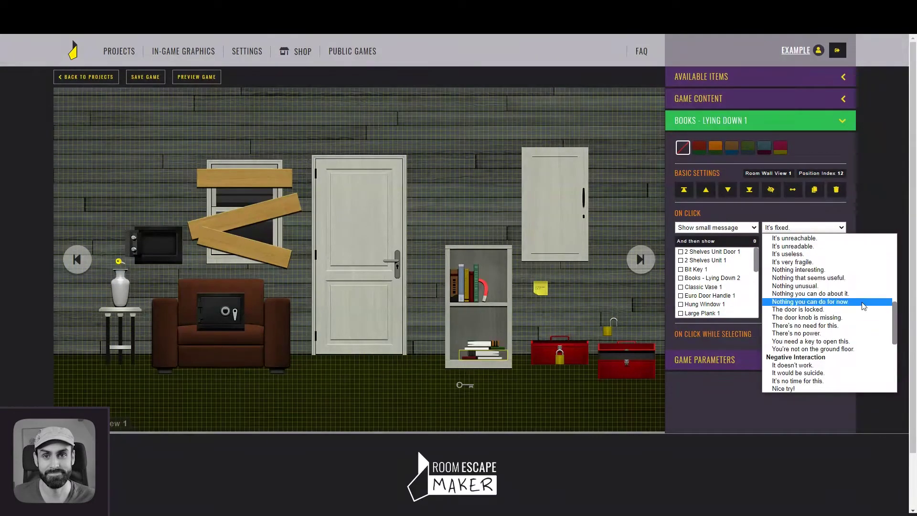
pyautogui.click(812, 303)
pyautogui.click(482, 346)
pyautogui.click(715, 227)
pyautogui.scroll(-5, 891, 247)
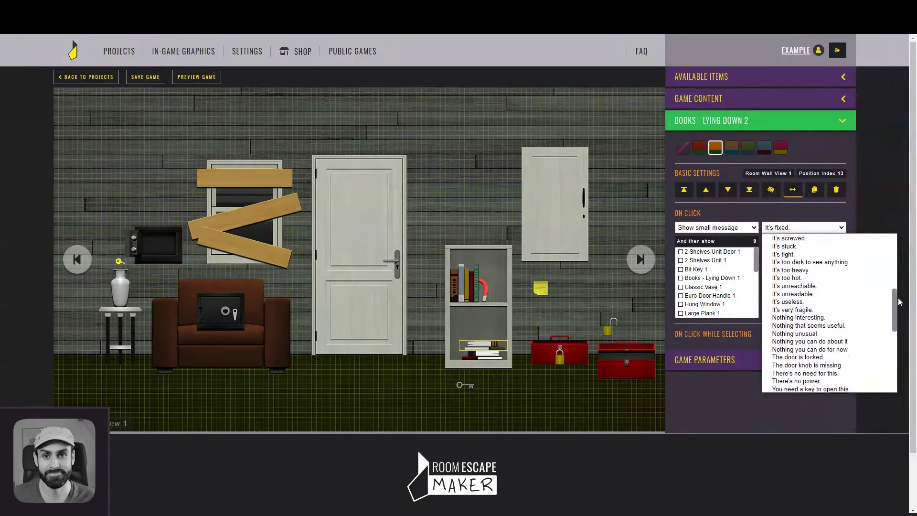
pyautogui.click(802, 321)
# Make the upright books on the upper shelf show 'Nothing interesting.'
pyautogui.click(464, 287)
pyautogui.click(722, 229)
pyautogui.click(708, 245)
pyautogui.click(812, 227)
pyautogui.scroll(-5, 887, 268)
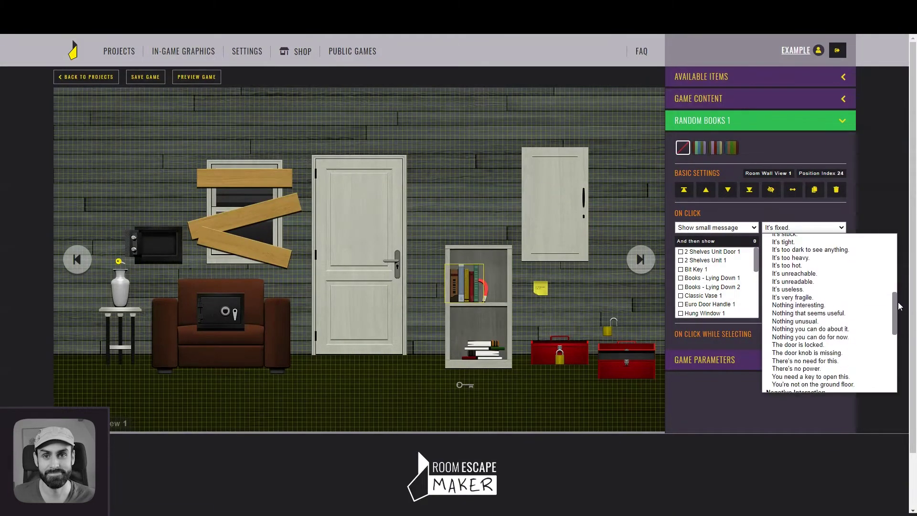
pyautogui.click(807, 305)
pyautogui.click(434, 212)
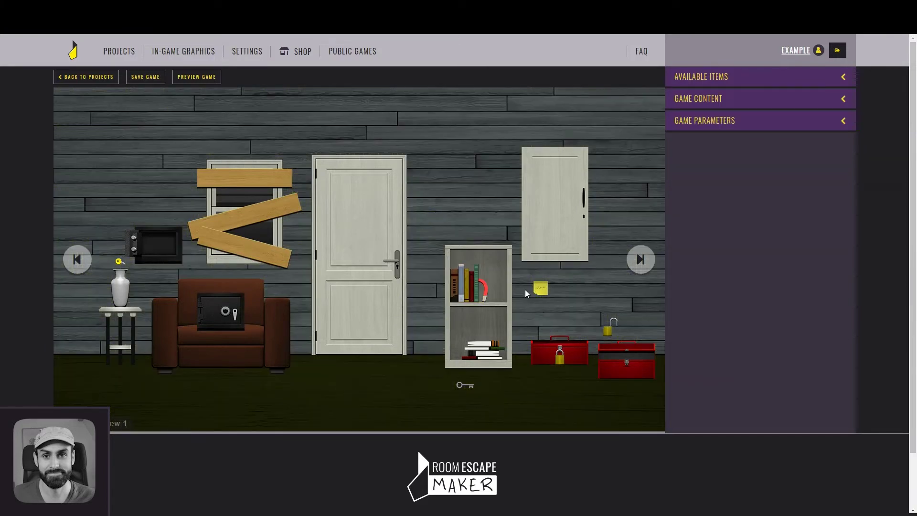
# Make the padlock on the red toolbox show a small message when clicked
pyautogui.click(560, 361)
pyautogui.click(704, 228)
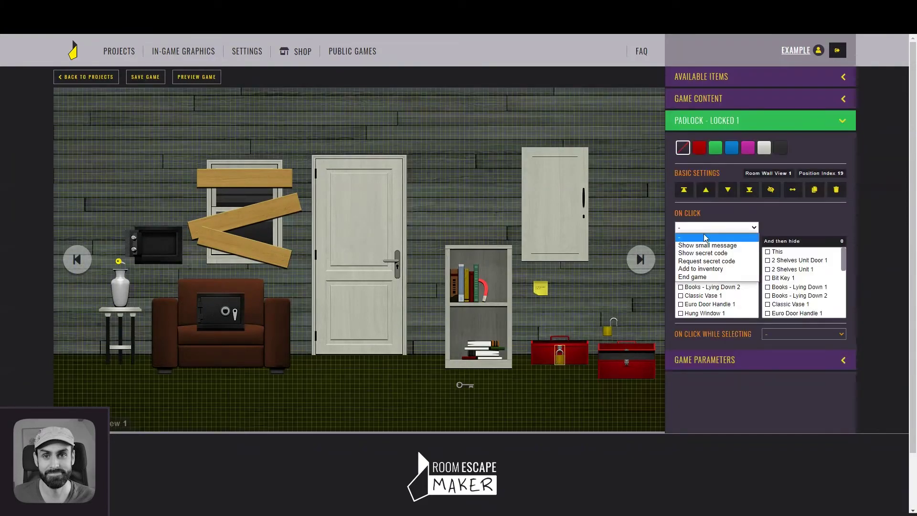
pyautogui.click(706, 241)
pyautogui.click(807, 228)
pyautogui.click(815, 349)
pyautogui.click(497, 215)
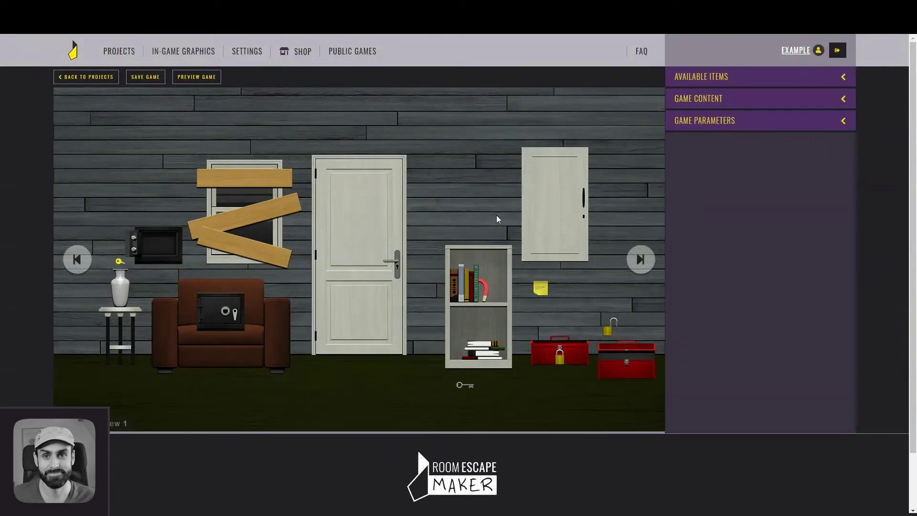
# Set the armchair safe's On Click to request secret code 1710
pyautogui.click(233, 310)
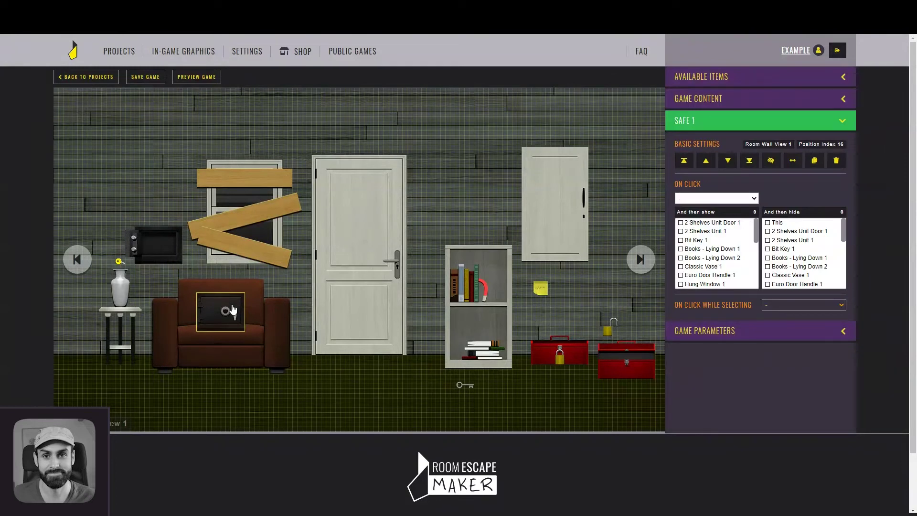
pyautogui.click(723, 198)
pyautogui.click(719, 233)
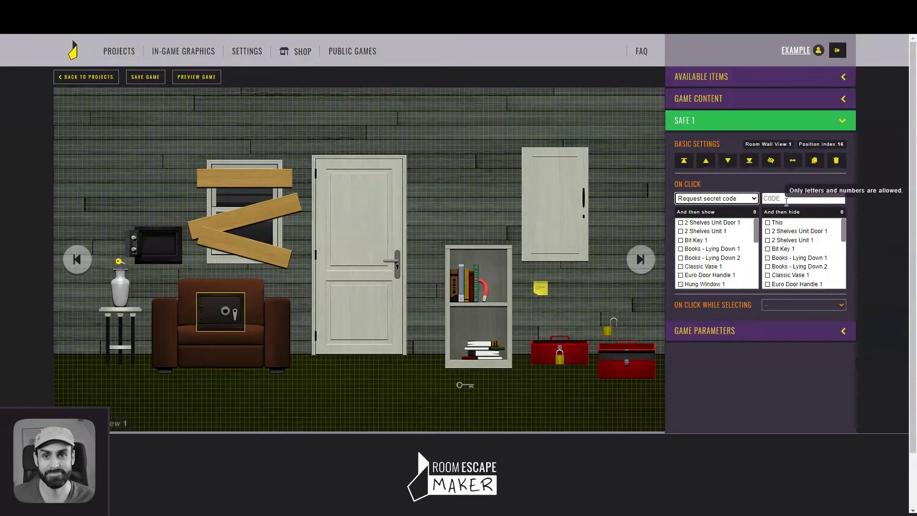
pyautogui.click(793, 198)
pyautogui.write('1710')
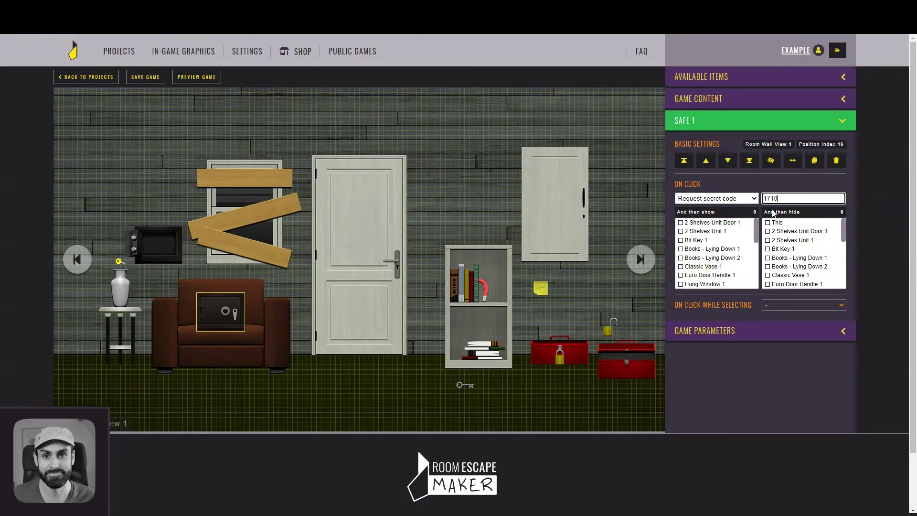
# On unlocking, show Safe - Open 1 and Bit Key 1 and hide the locked safe
pyautogui.moveTo(758, 226); pyautogui.dragTo(762, 265)
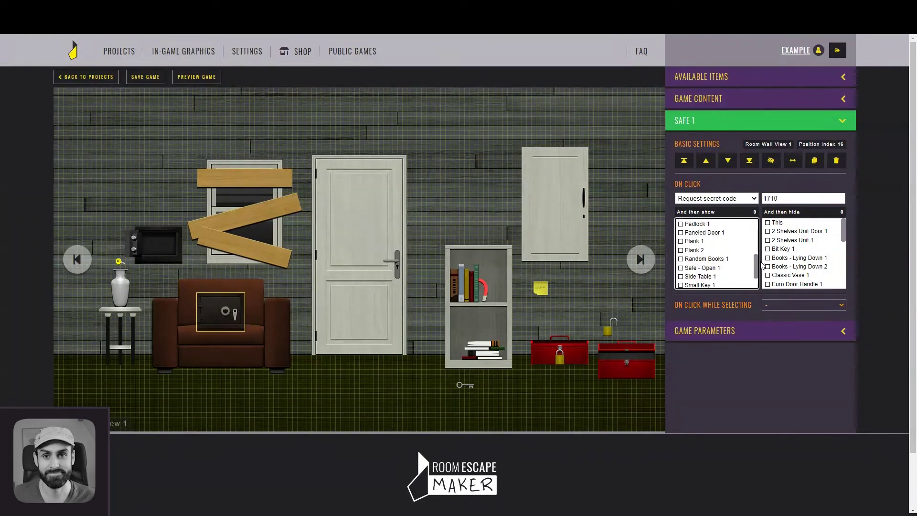
pyautogui.click(719, 269)
pyautogui.moveTo(756, 265); pyautogui.dragTo(757, 228)
pyautogui.click(732, 242)
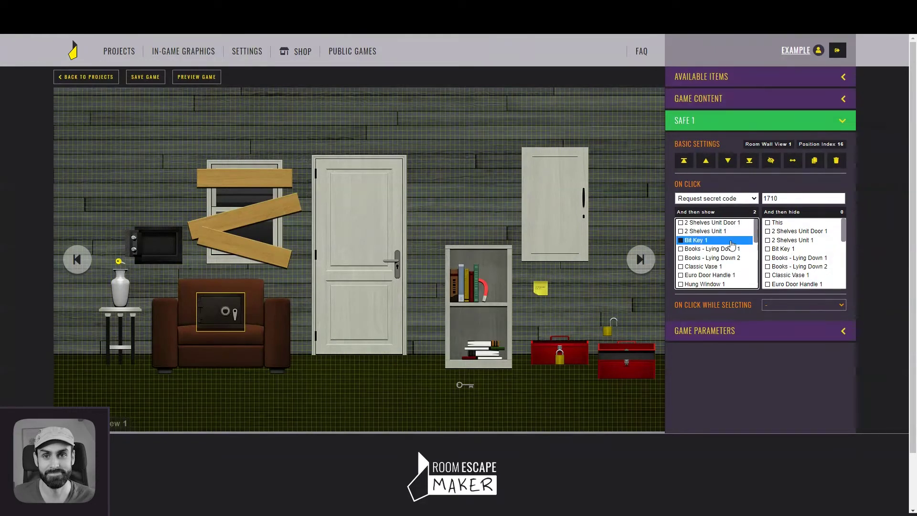
pyautogui.click(778, 224)
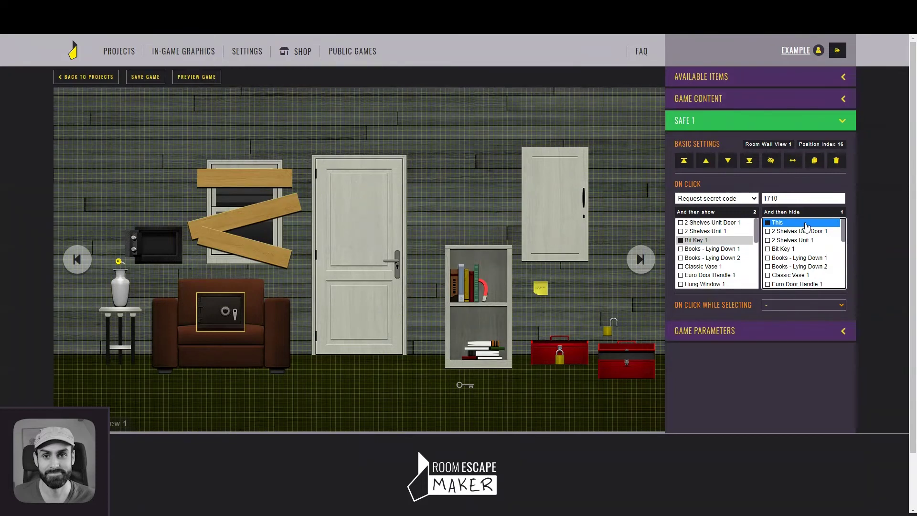
pyautogui.click(637, 220)
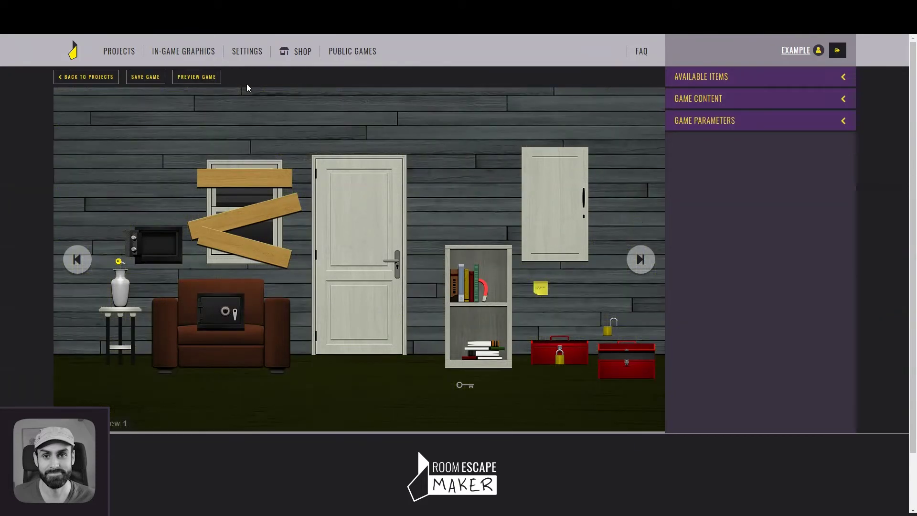
# Save the project and start a game preview
pyautogui.click(139, 79)
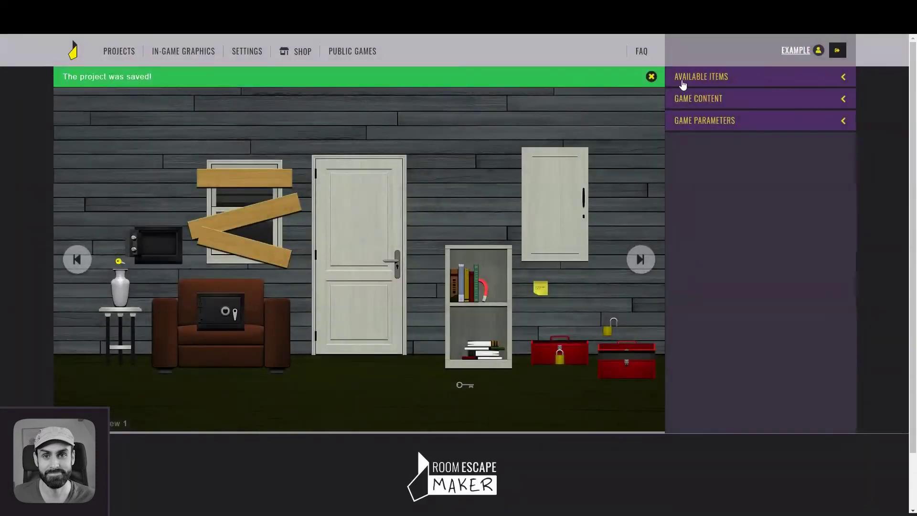
pyautogui.click(651, 77)
pyautogui.click(209, 79)
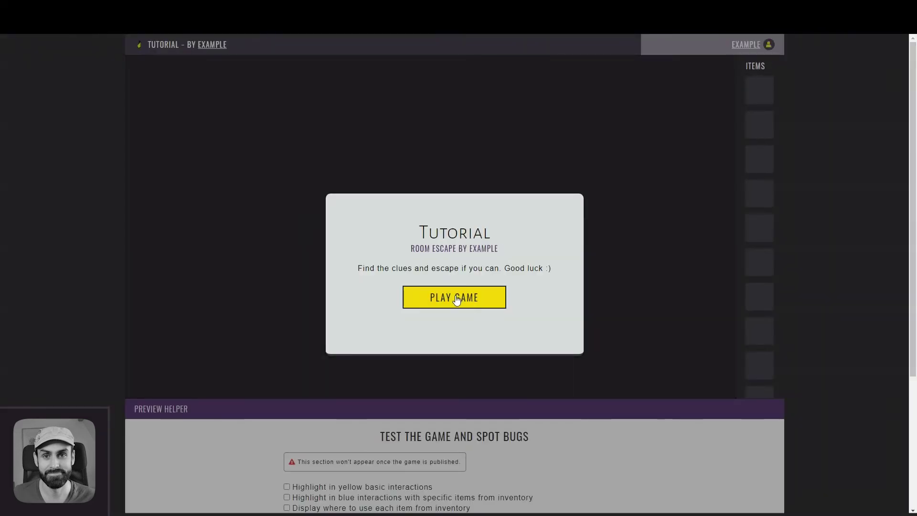
pyautogui.click(453, 297)
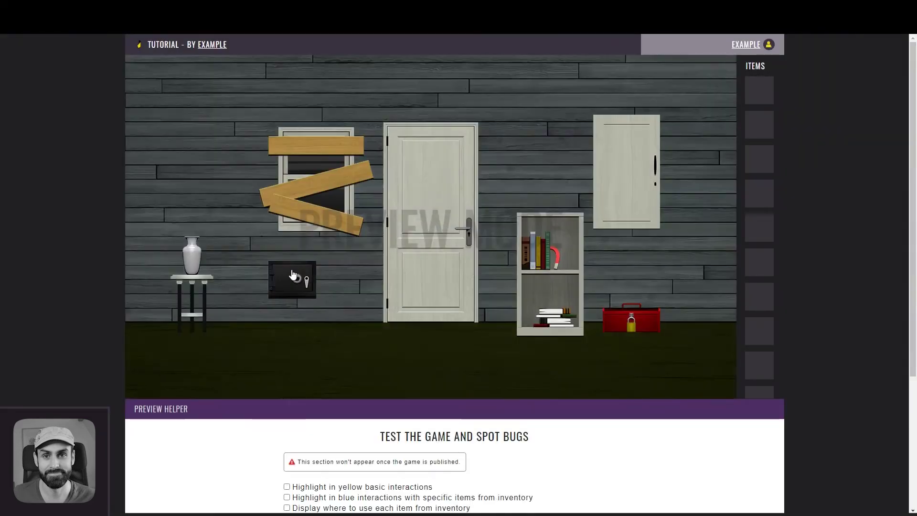
# Test the safe with wrong code 1111, then 1710, and pick up the floor key
pyautogui.click(287, 274)
pyautogui.write('1111')
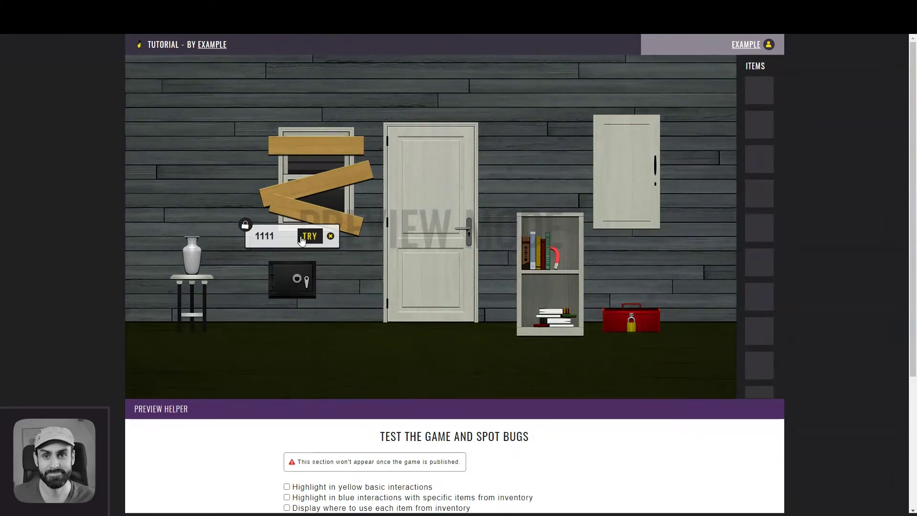
pyautogui.click(301, 236)
pyautogui.click(289, 276)
pyautogui.write('1710')
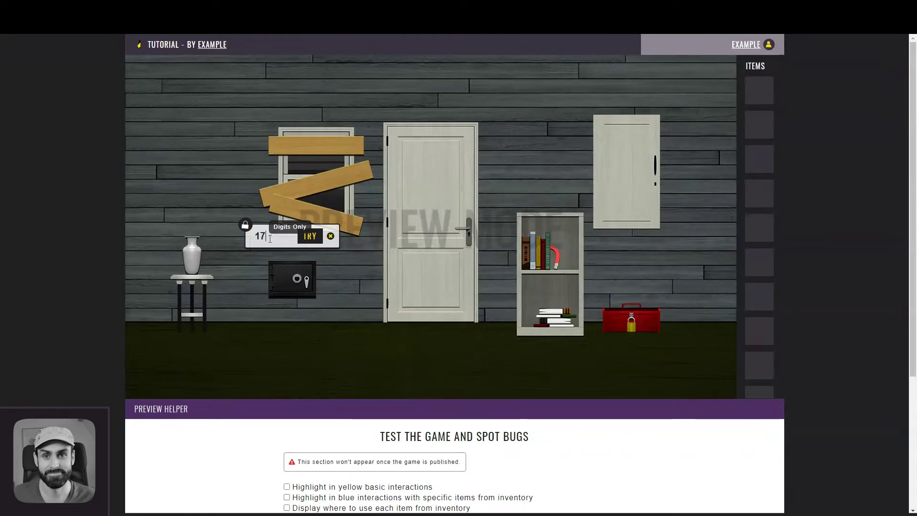
pyautogui.click(308, 237)
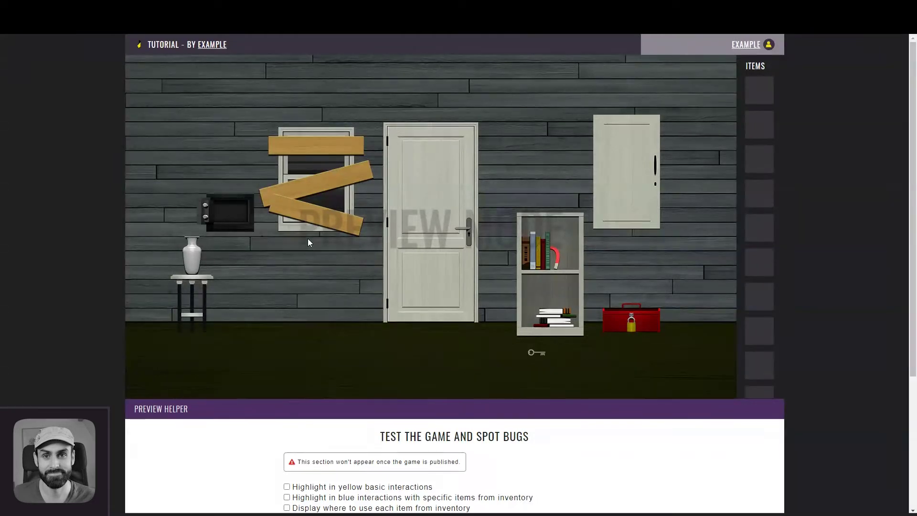
pyautogui.click(537, 354)
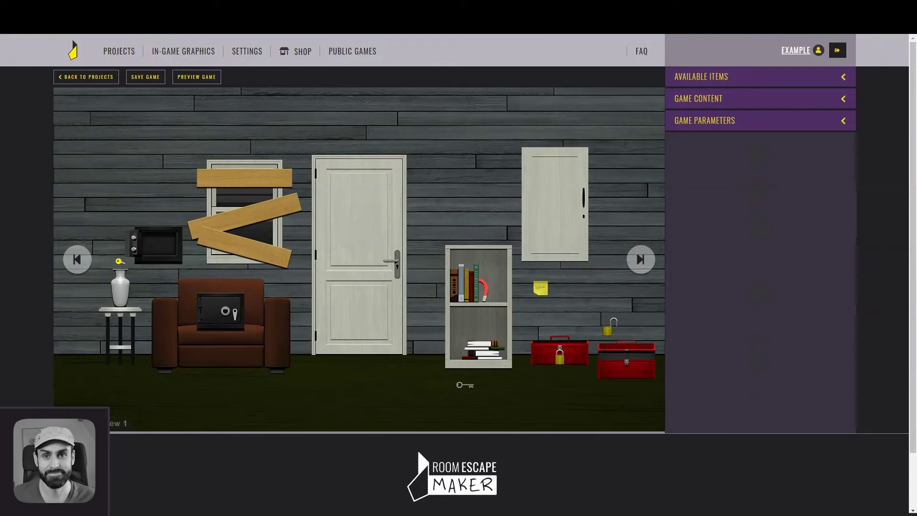
# Make the sticky note reveal secret code 1710 when clicked
pyautogui.click(541, 287)
pyautogui.click(740, 232)
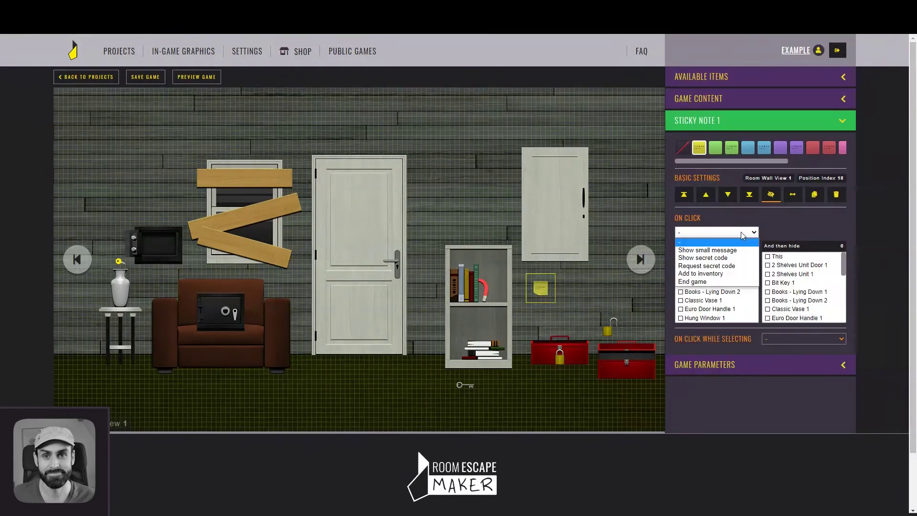
pyautogui.click(734, 258)
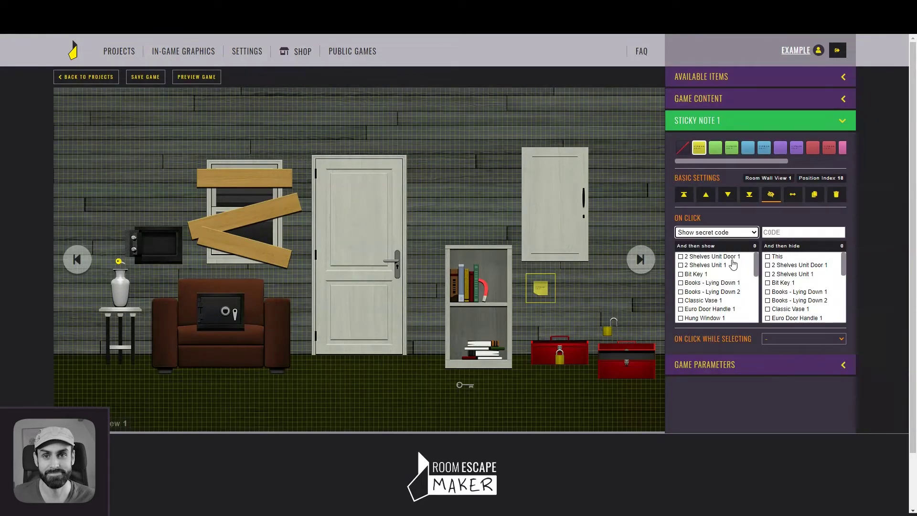
pyautogui.click(783, 233)
pyautogui.write('1710')
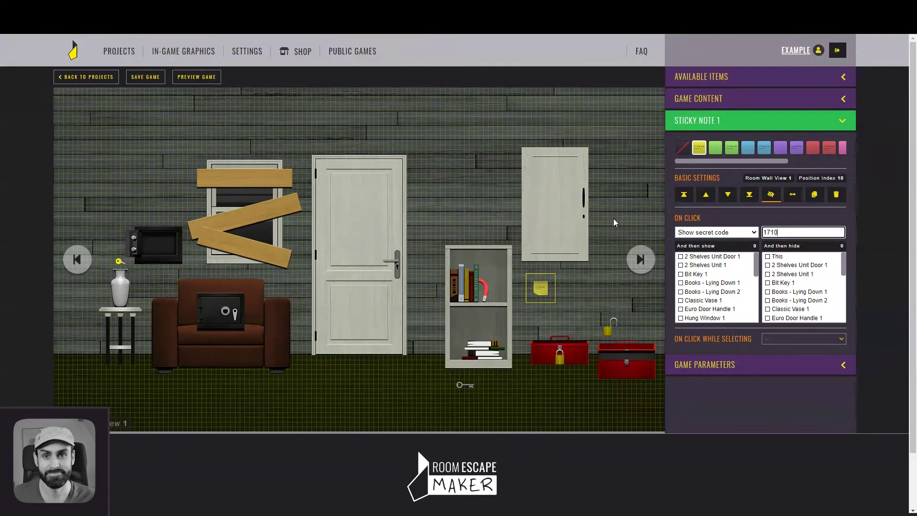
pyautogui.click(597, 294)
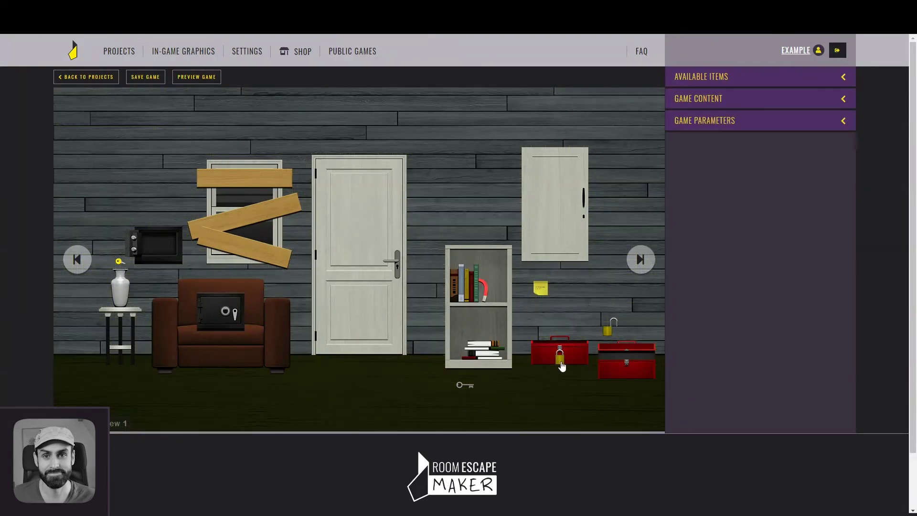
# Make using Small Key 1 on the padlock remove the Small Key from inventory
pyautogui.click(560, 361)
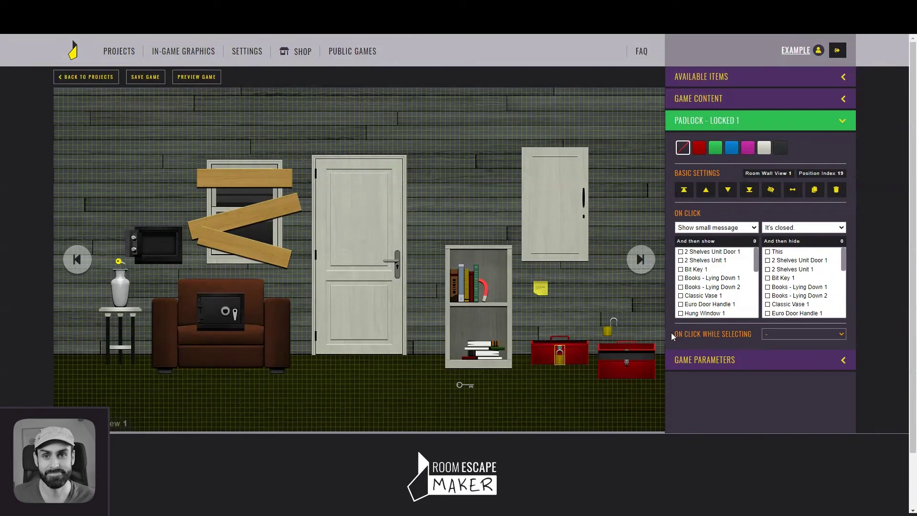
pyautogui.moveTo(675, 332); pyautogui.dragTo(738, 334)
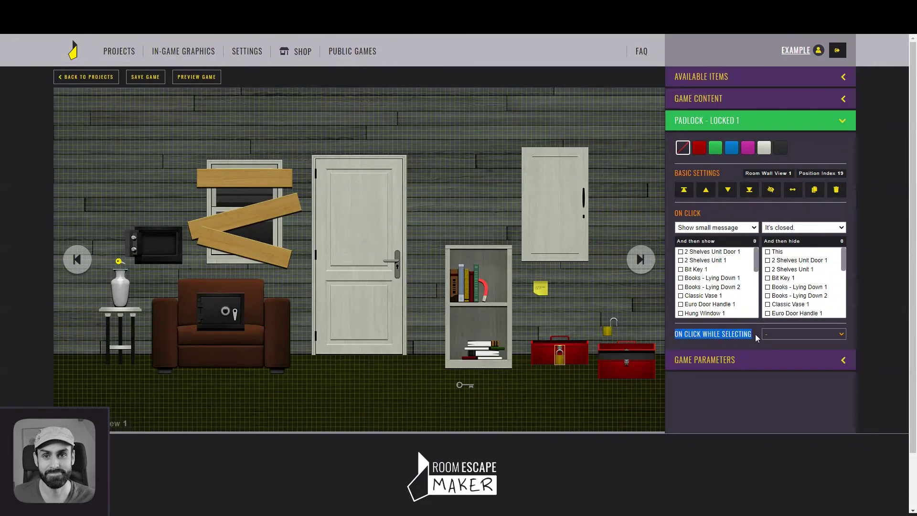
pyautogui.click(772, 332)
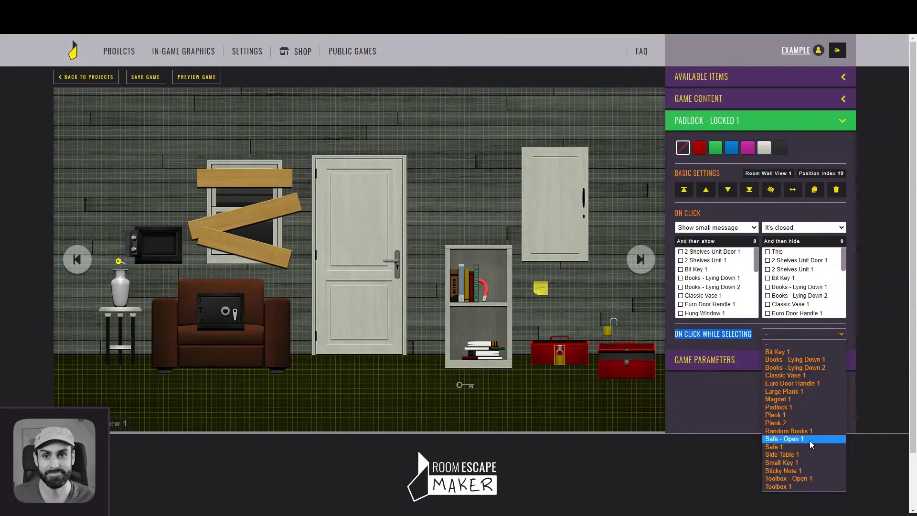
pyautogui.click(799, 462)
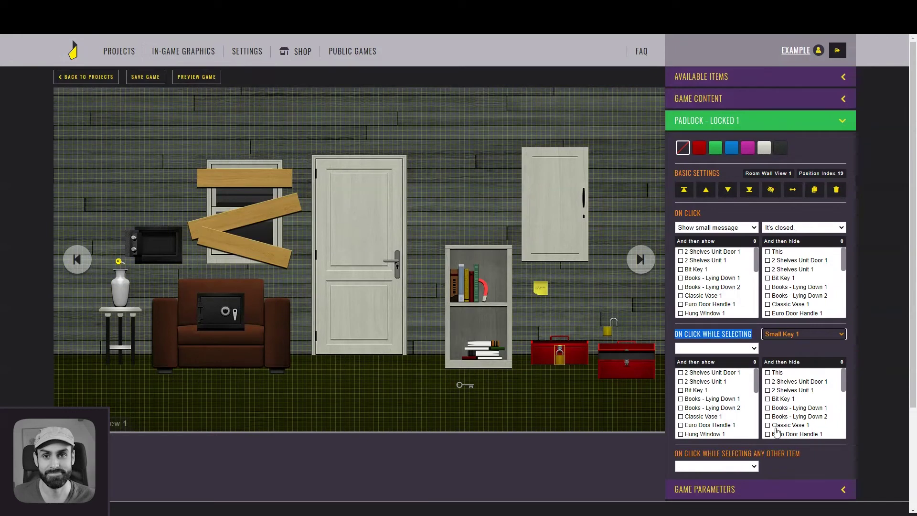
pyautogui.click(724, 348)
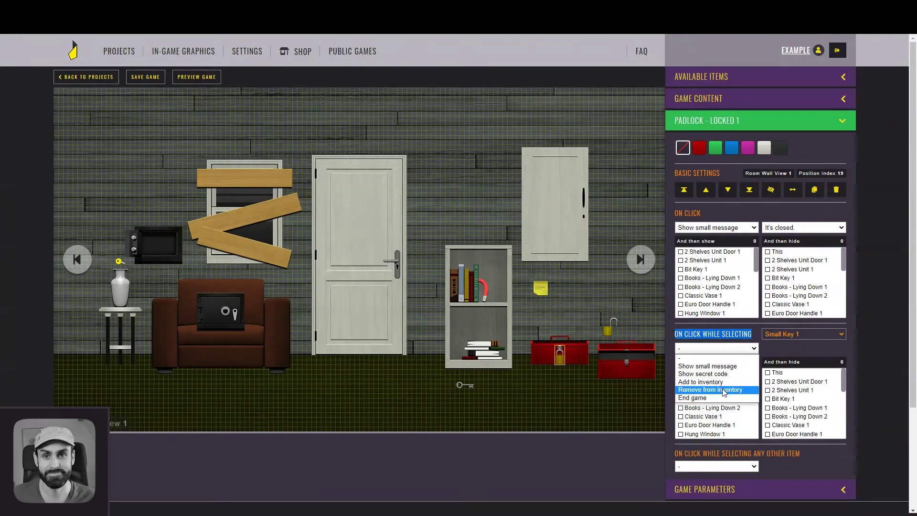
pyautogui.click(711, 389)
pyautogui.scroll(-2, 767, 266)
pyautogui.click(789, 268)
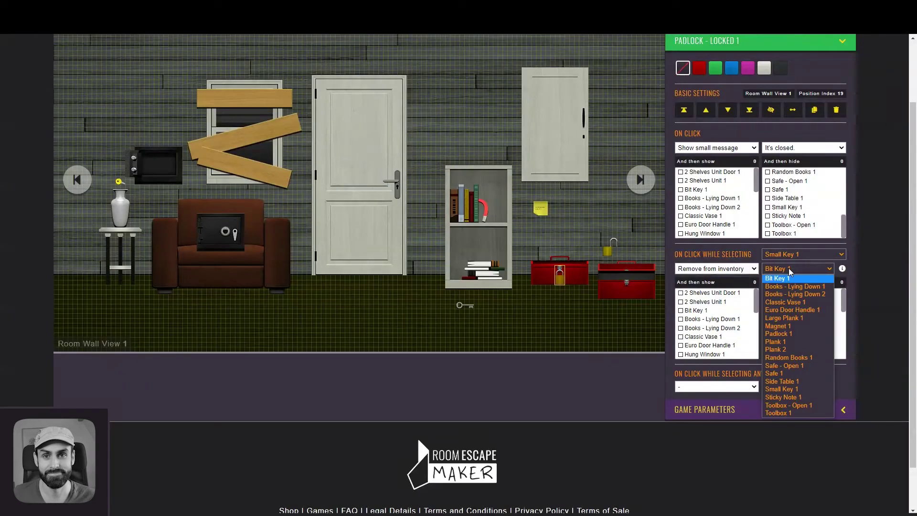
pyautogui.click(781, 389)
# Then show the open padlock, sticky note and open toolbox, hiding the padlock and closed toolbox
pyautogui.moveTo(754, 307); pyautogui.dragTo(760, 356)
pyautogui.click(714, 318)
pyautogui.keyDown('ctrl'); pyautogui.click(737, 344); pyautogui.keyUp('ctrl')
pyautogui.keyDown('ctrl'); pyautogui.click(707, 336); pyautogui.keyUp('ctrl')
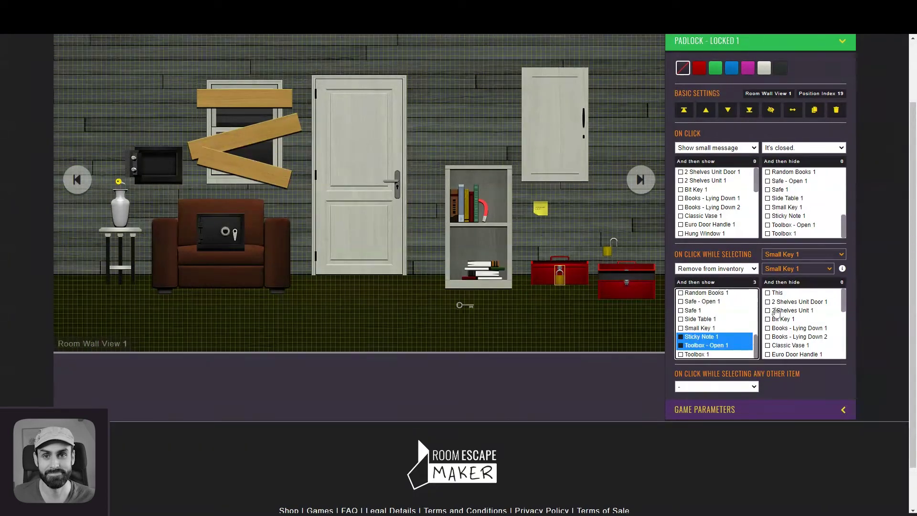
pyautogui.click(779, 292)
pyautogui.moveTo(846, 302); pyautogui.dragTo(848, 348)
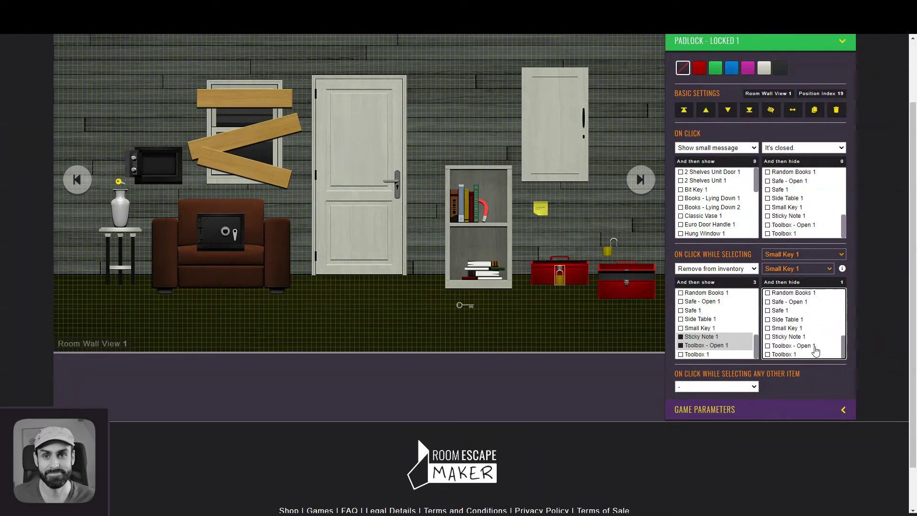
pyautogui.keyDown('ctrl'); pyautogui.click(811, 355); pyautogui.keyUp('ctrl')
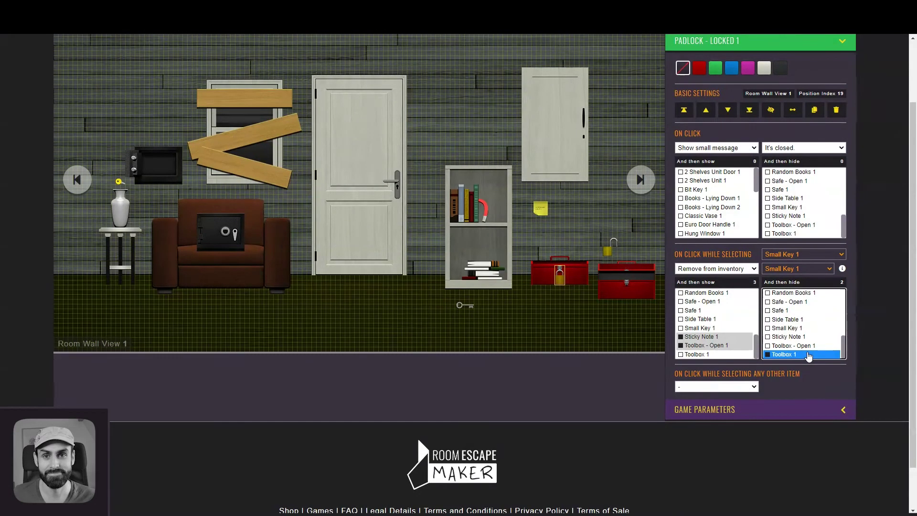
pyautogui.scroll(2, 868, 306)
pyautogui.click(122, 283)
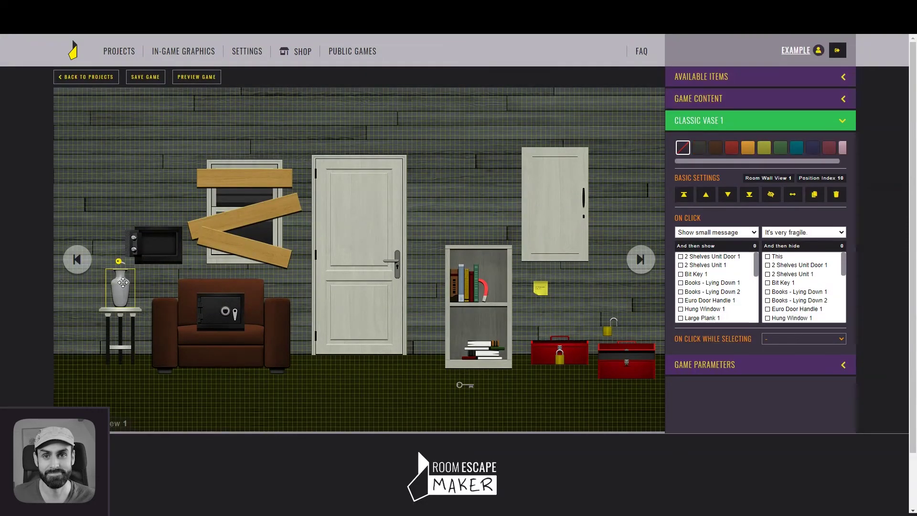
# Make using Magnet 1 on the vase remove it from inventory and show Small Key 1
pyautogui.click(784, 339)
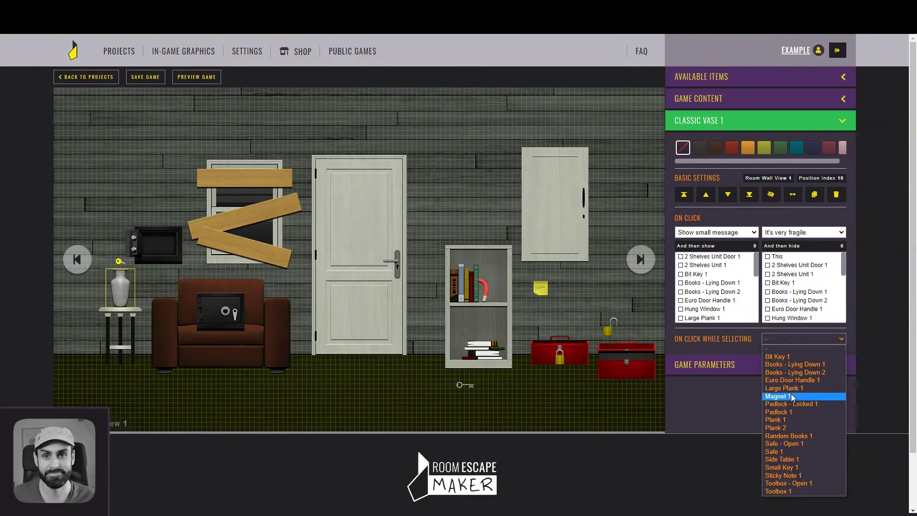
pyautogui.click(786, 396)
pyautogui.click(757, 381)
pyautogui.click(748, 352)
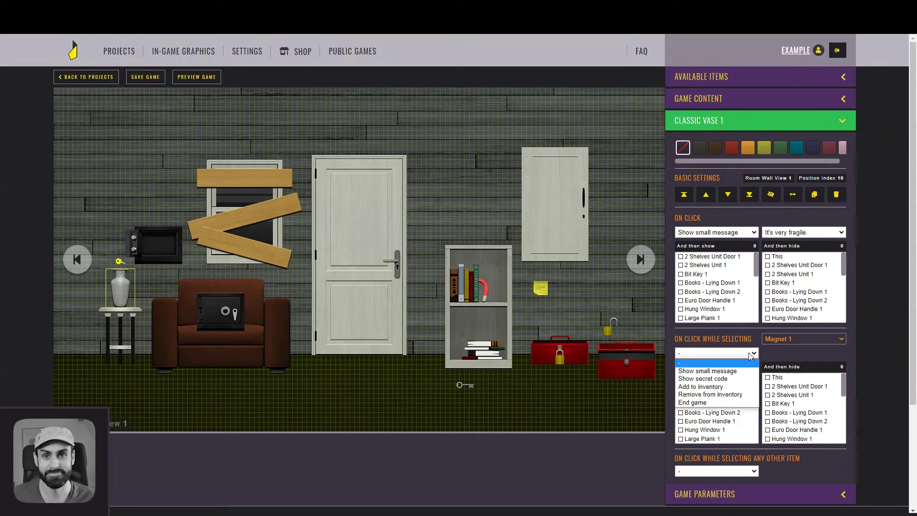
pyautogui.click(707, 397)
pyautogui.click(788, 353)
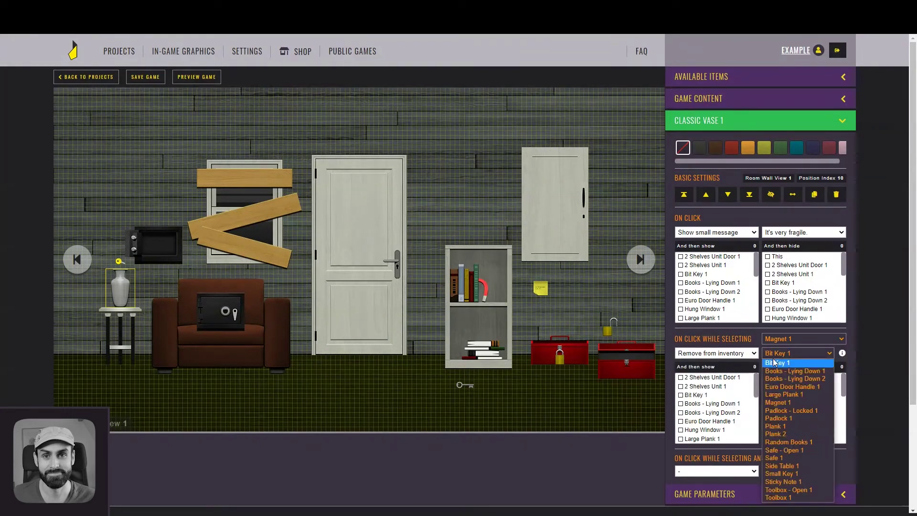
pyautogui.click(798, 403)
pyautogui.moveTo(756, 383); pyautogui.dragTo(761, 430)
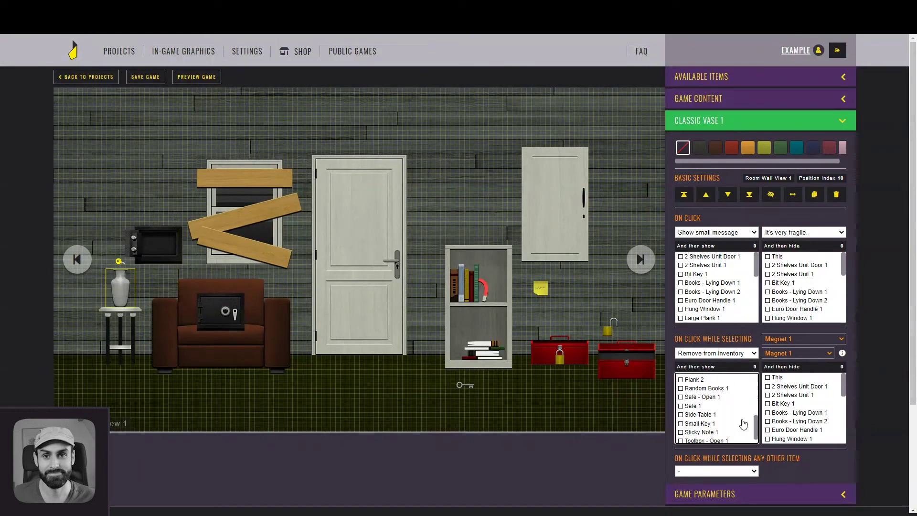
pyautogui.click(738, 424)
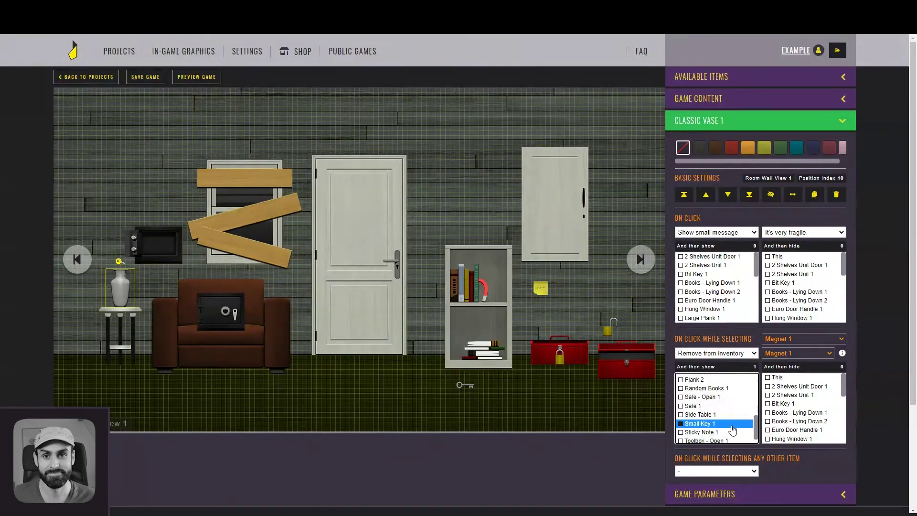
pyautogui.doubleClick(728, 424)
pyautogui.click(716, 226)
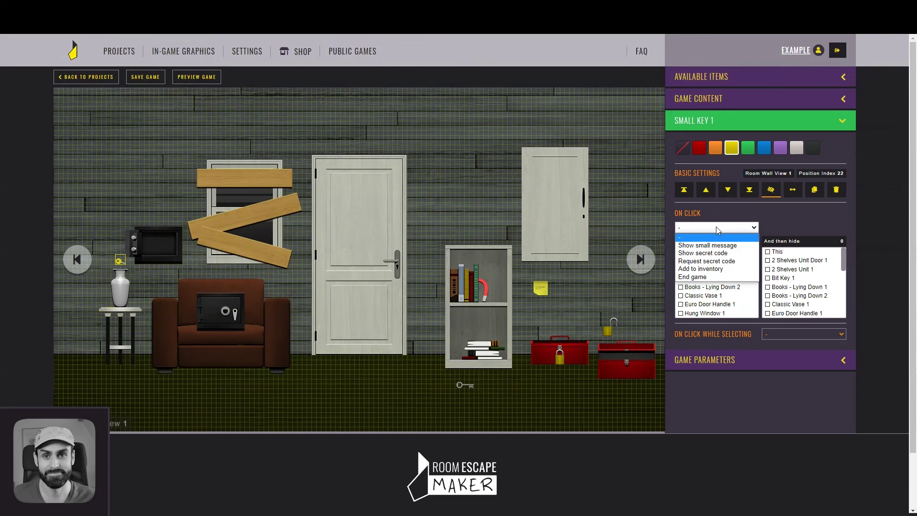
# Set Small Key 1 and Magnet 1 to Add to inventory on click and hide themselves
pyautogui.click(716, 269)
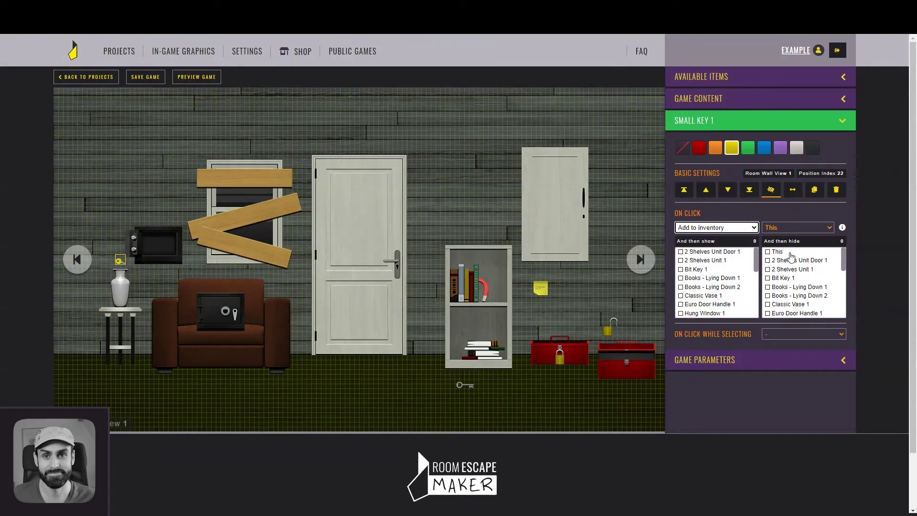
pyautogui.click(790, 253)
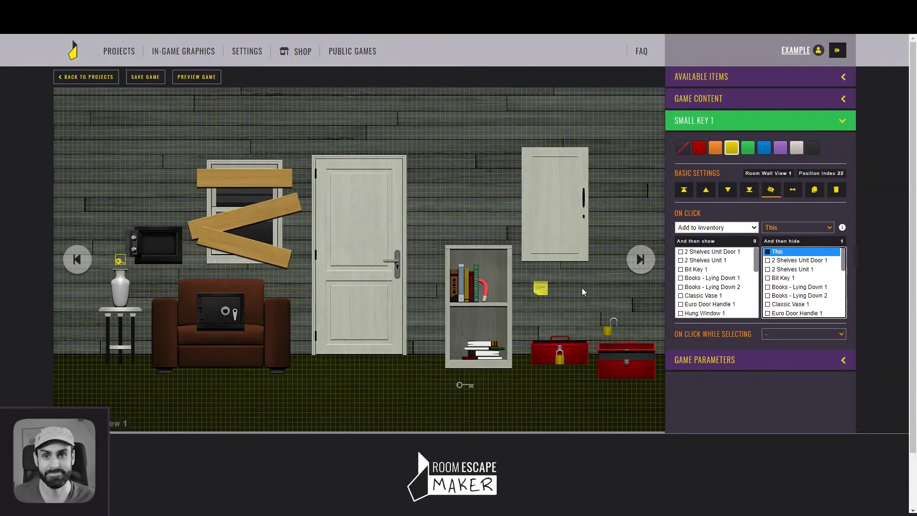
pyautogui.click(484, 294)
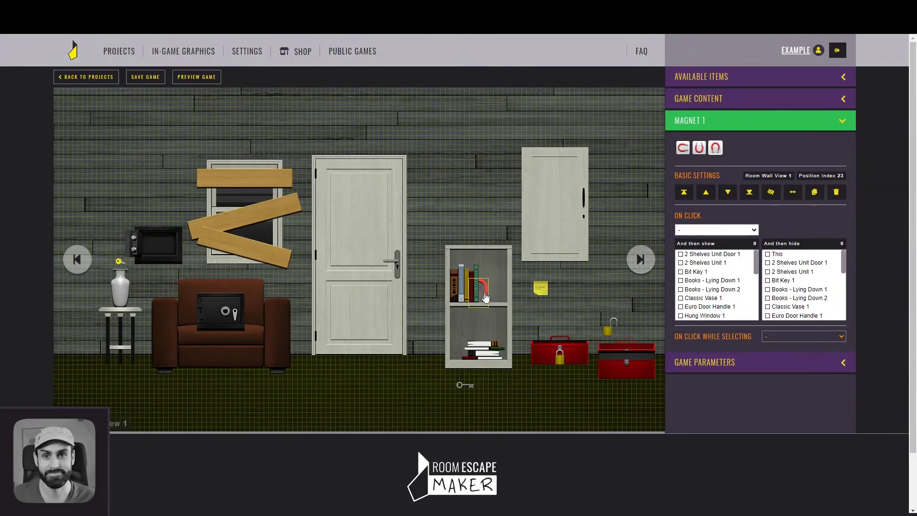
pyautogui.click(697, 231)
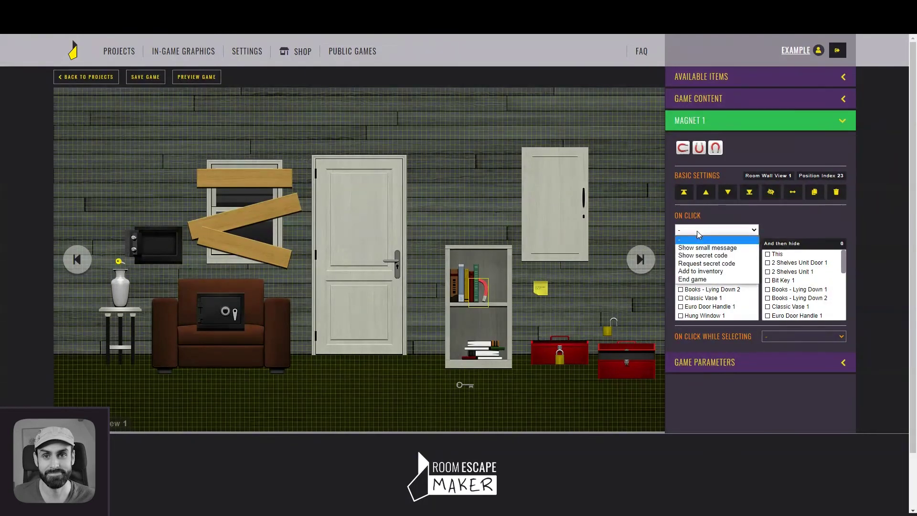
pyautogui.click(706, 273)
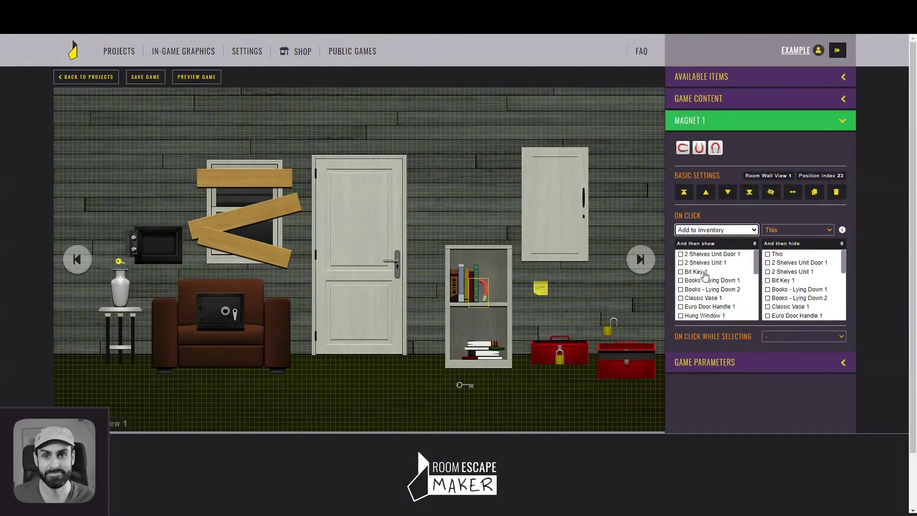
pyautogui.click(777, 255)
pyautogui.click(472, 215)
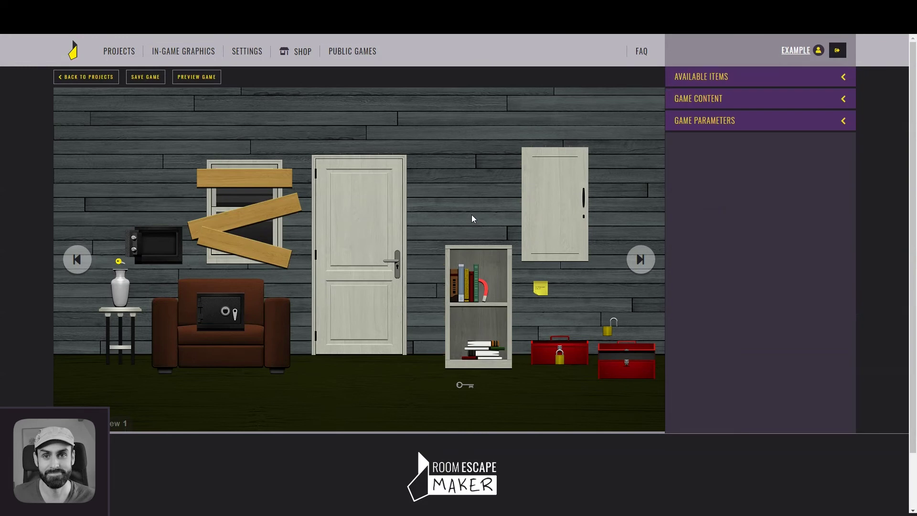
# Duplicate the cabinet door as a hidden open copy, link the doors, and place them on the bookshelf
pyautogui.click(552, 199)
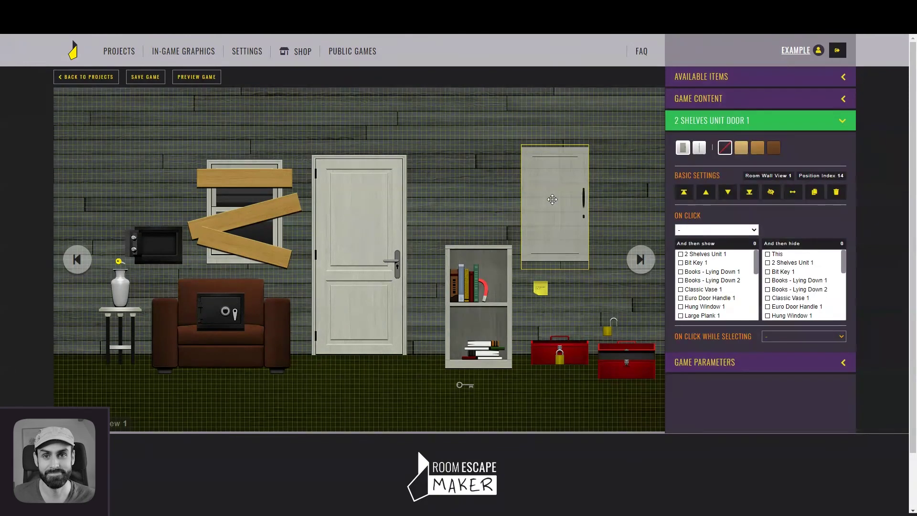
pyautogui.click(815, 198)
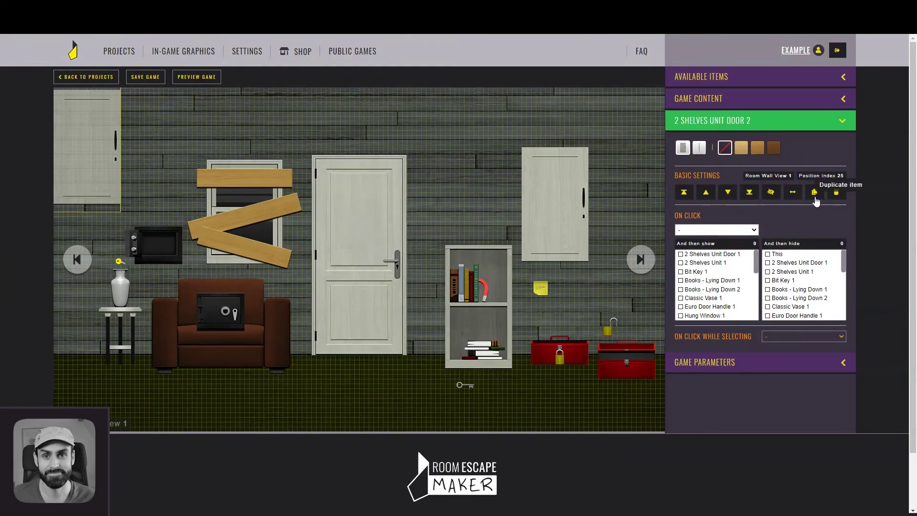
pyautogui.moveTo(90, 150); pyautogui.dragTo(458, 173)
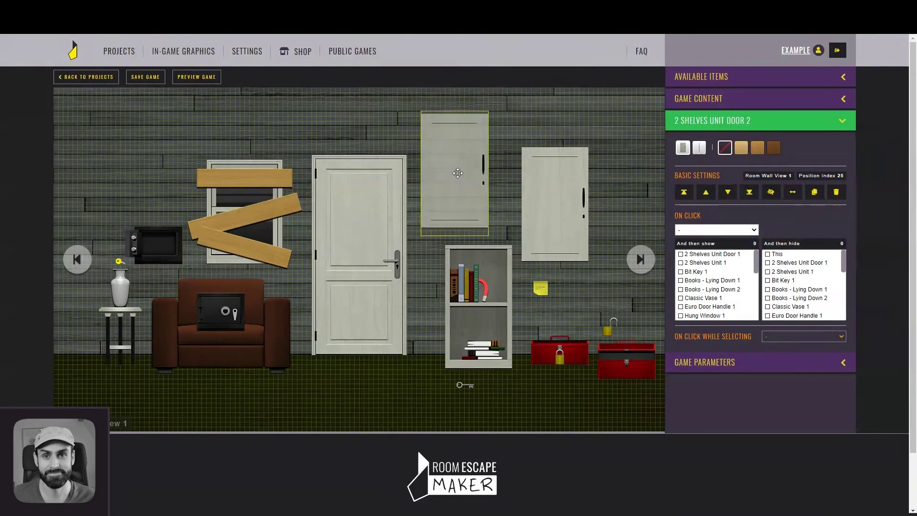
pyautogui.click(699, 149)
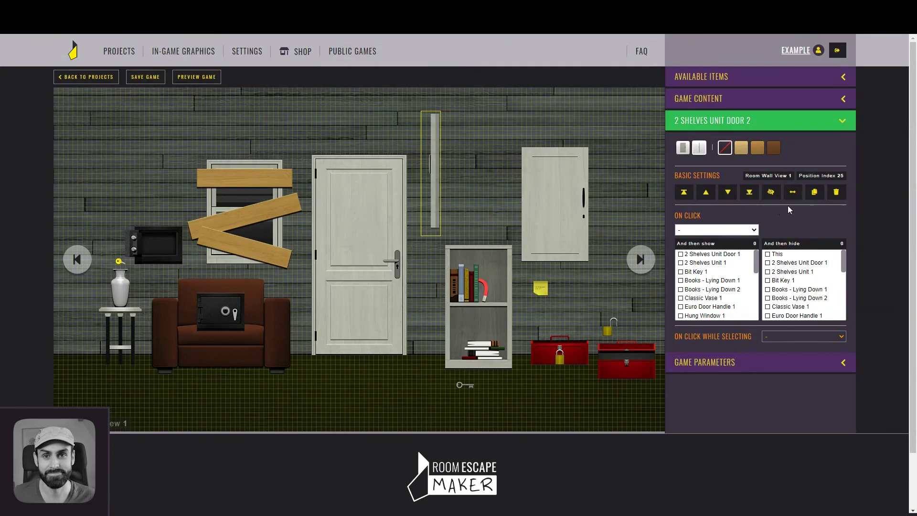
pyautogui.click(771, 191)
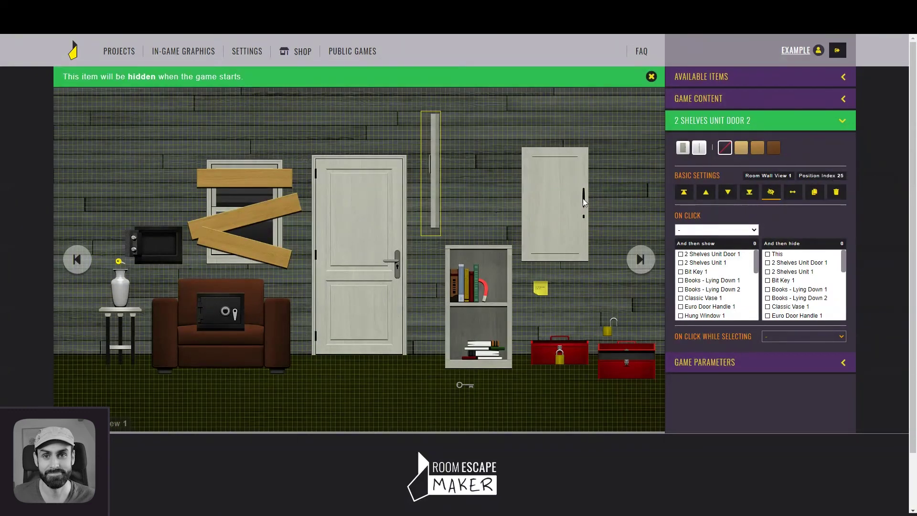
pyautogui.click(558, 205)
pyautogui.click(778, 255)
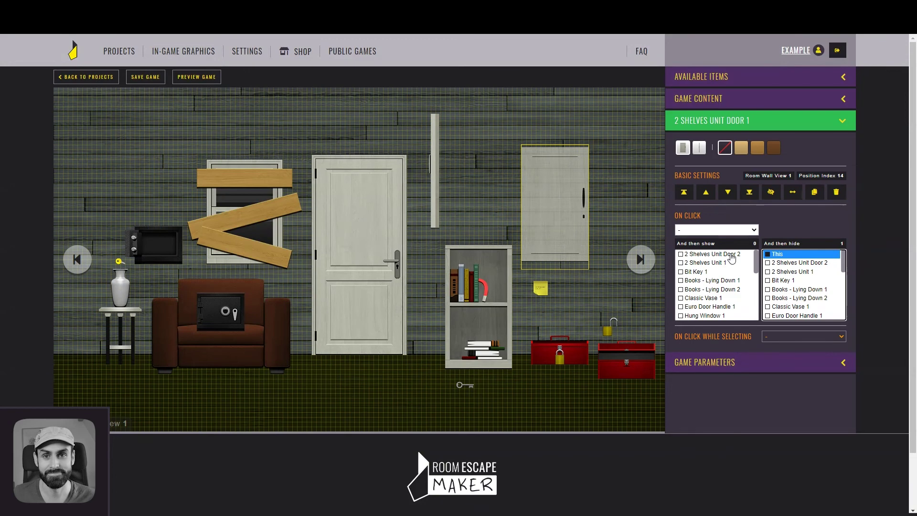
pyautogui.click(732, 254)
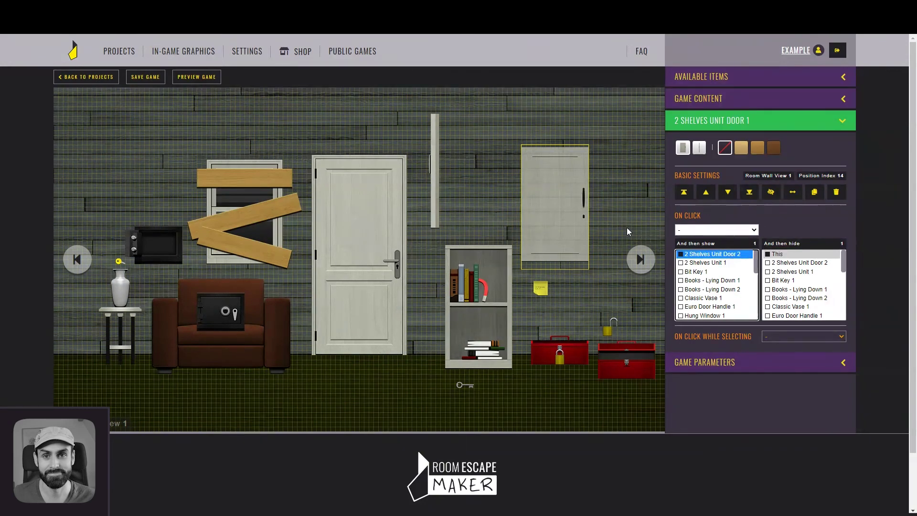
pyautogui.click(626, 229)
pyautogui.moveTo(434, 176); pyautogui.dragTo(449, 312)
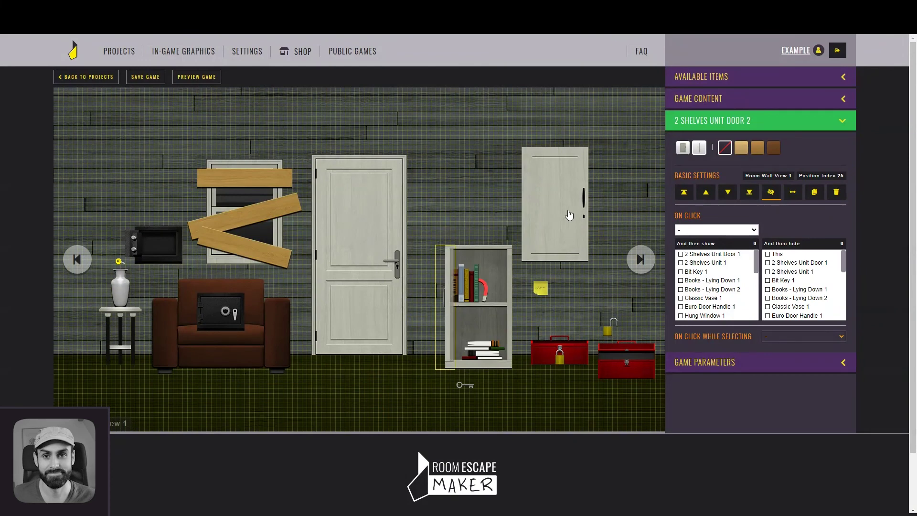
pyautogui.moveTo(569, 214); pyautogui.dragTo(487, 314)
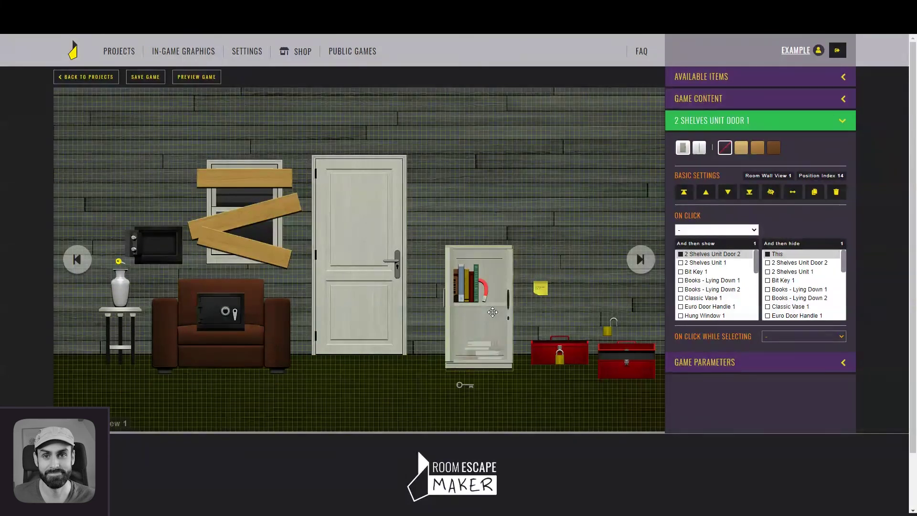
# Move the padlock and sticky note onto the red toolbox and the bit key into the safe
pyautogui.moveTo(612, 328); pyautogui.dragTo(571, 371)
pyautogui.moveTo(540, 288); pyautogui.dragTo(545, 347)
pyautogui.click(233, 319)
pyautogui.moveTo(466, 388); pyautogui.dragTo(224, 320)
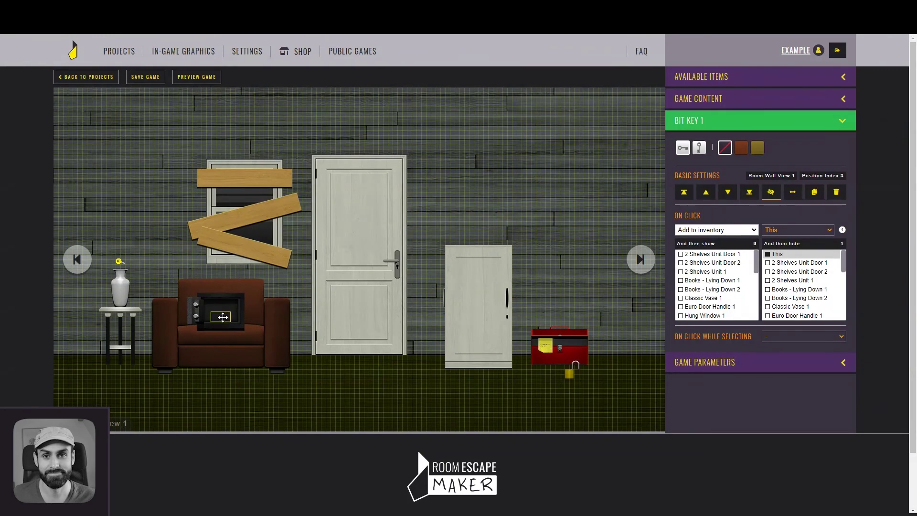
# Save the project, then select the cabinet door
pyautogui.click(156, 77)
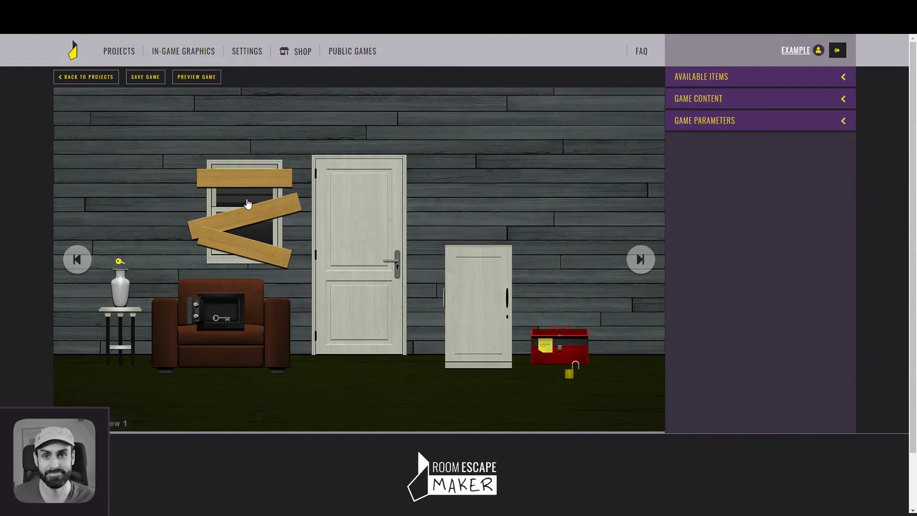
pyautogui.click(473, 289)
# Give the cabinet door, shelves unit and side table the medium-wood finish
pyautogui.click(757, 149)
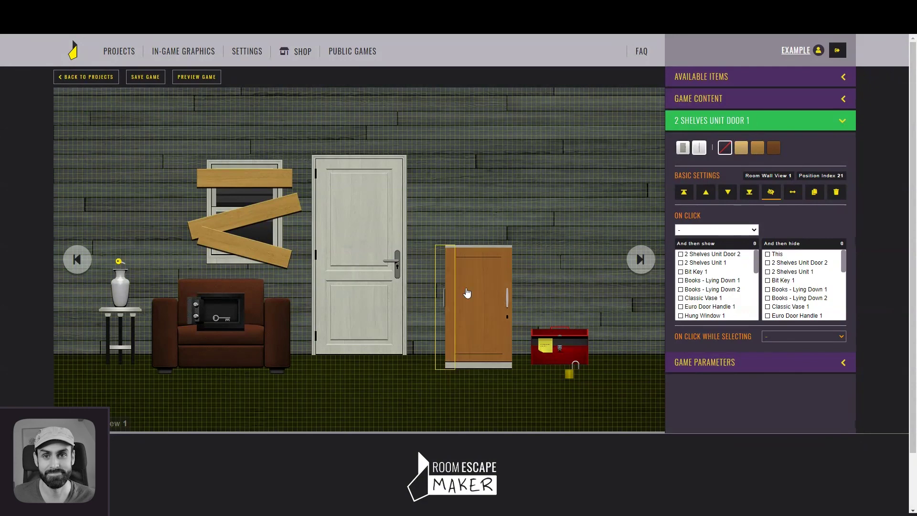
pyautogui.click(477, 362)
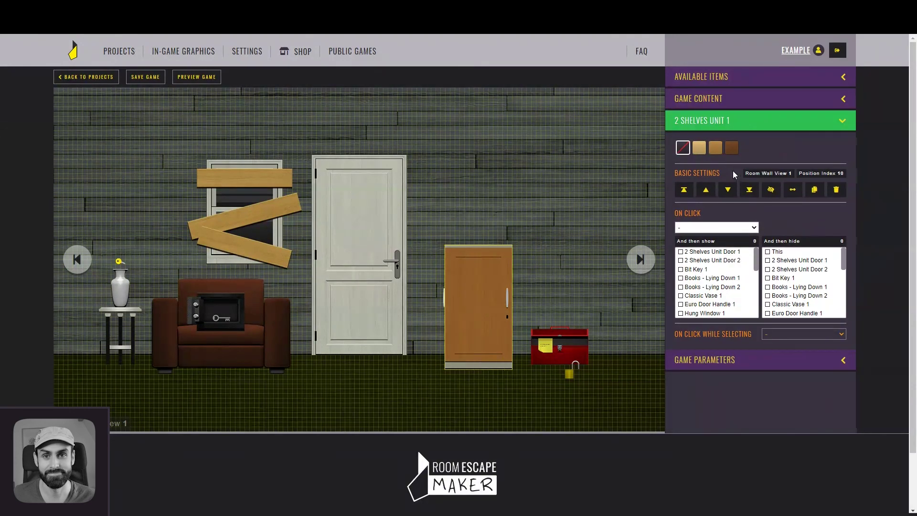
pyautogui.click(717, 152)
pyautogui.click(138, 315)
pyautogui.click(715, 147)
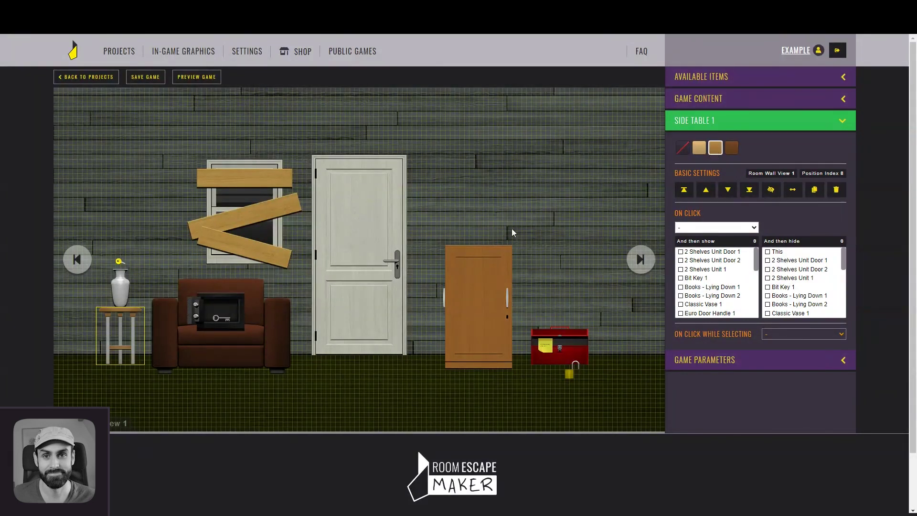
# Colour the vase maroon and save the project
pyautogui.click(125, 288)
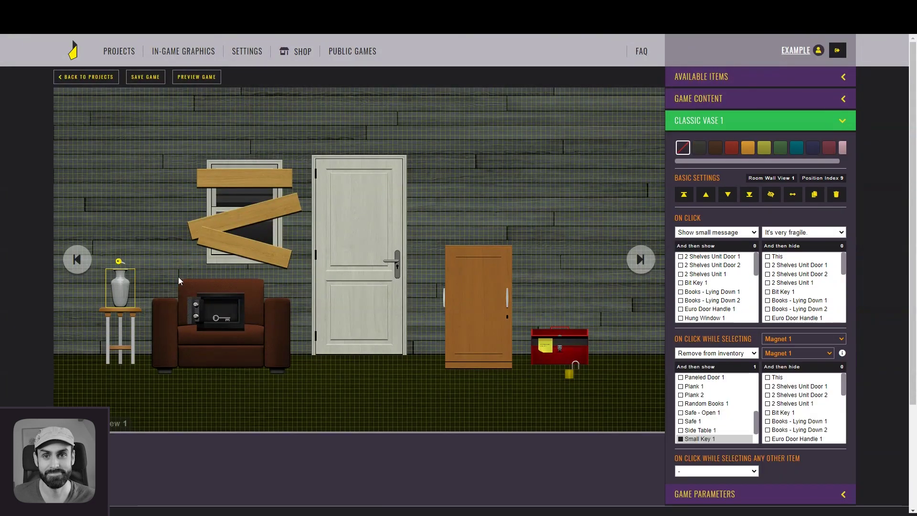
pyautogui.click(813, 148)
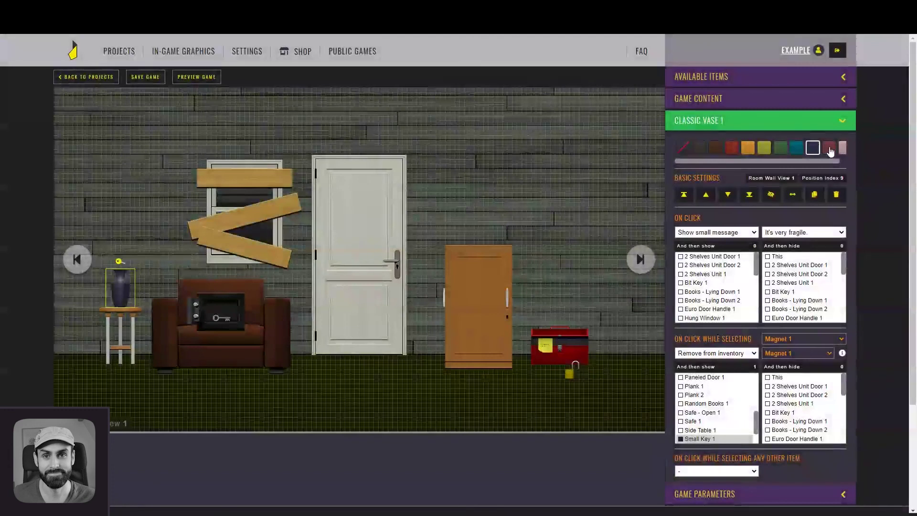
pyautogui.click(831, 149)
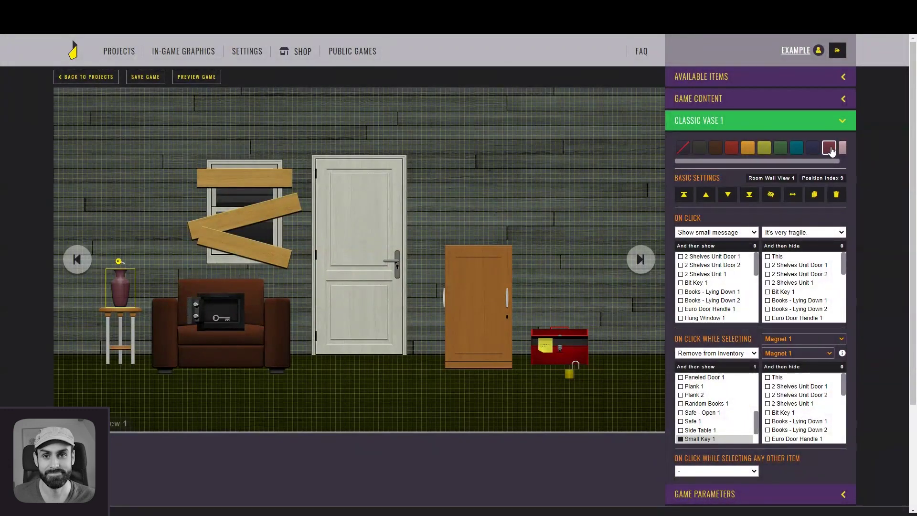
pyautogui.click(505, 155)
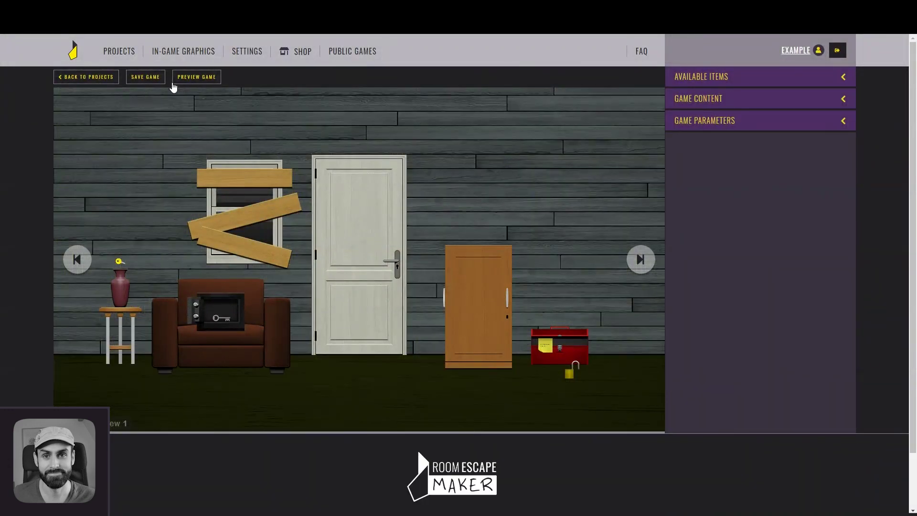
pyautogui.click(154, 81)
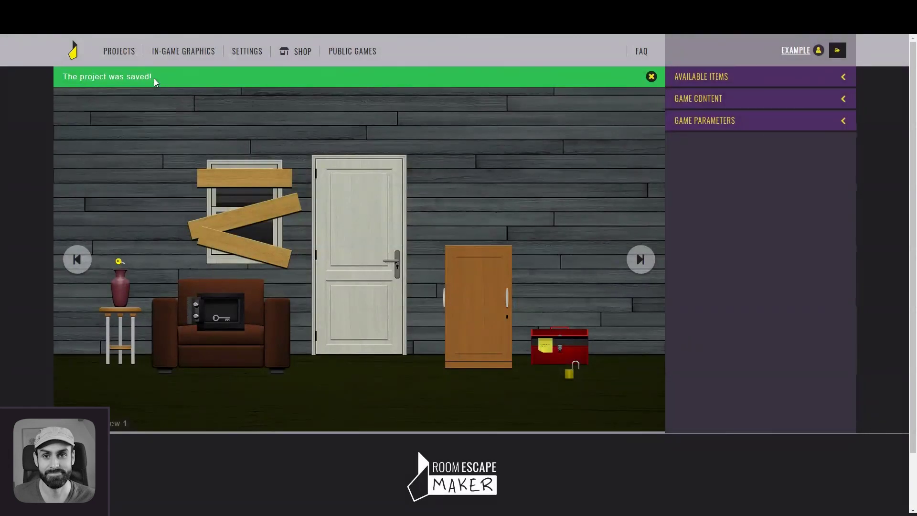